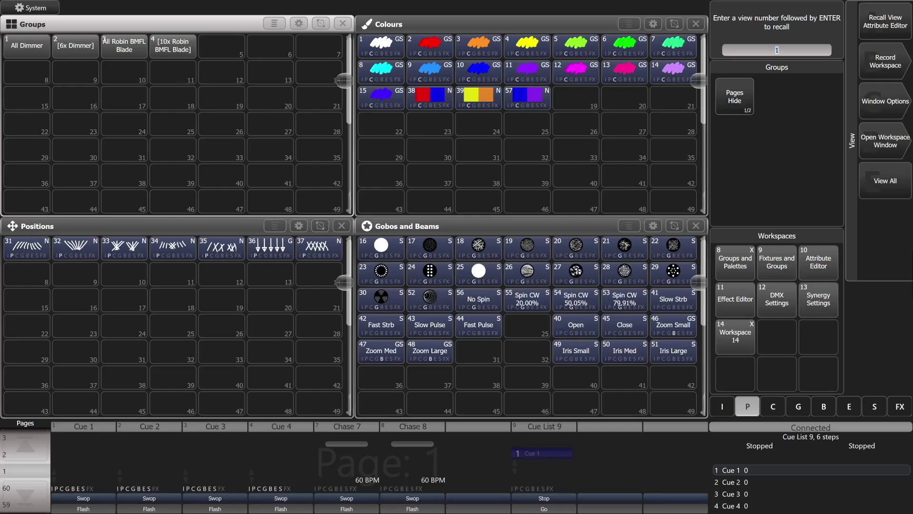
# Step: Open the Capture Visualiser window, then open its Capture Visualiser Settings window beside it
pyautogui.click(885, 138)
pyautogui.click(553, 148)
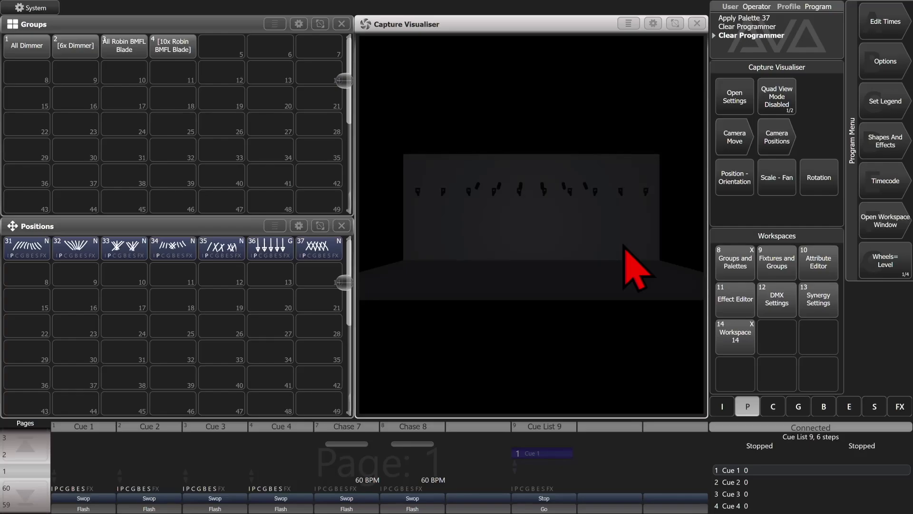
pyautogui.press('v')
pyautogui.press('F4')
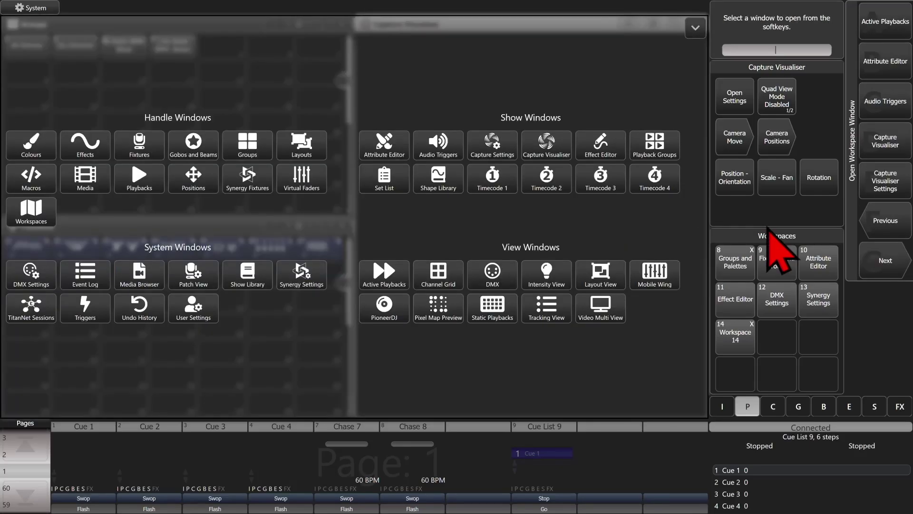
pyautogui.click(495, 151)
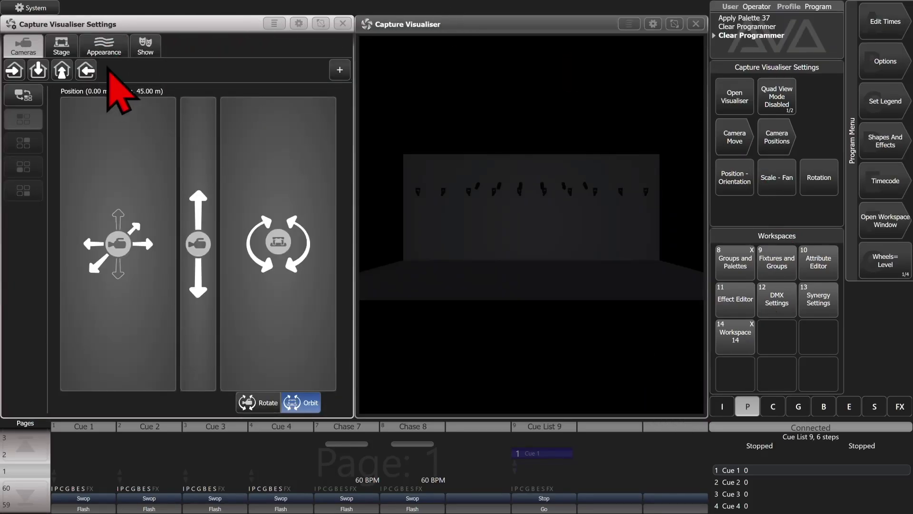
# Step: Select the Floor in the Stage list and set its colour to bright green
pyautogui.click(61, 47)
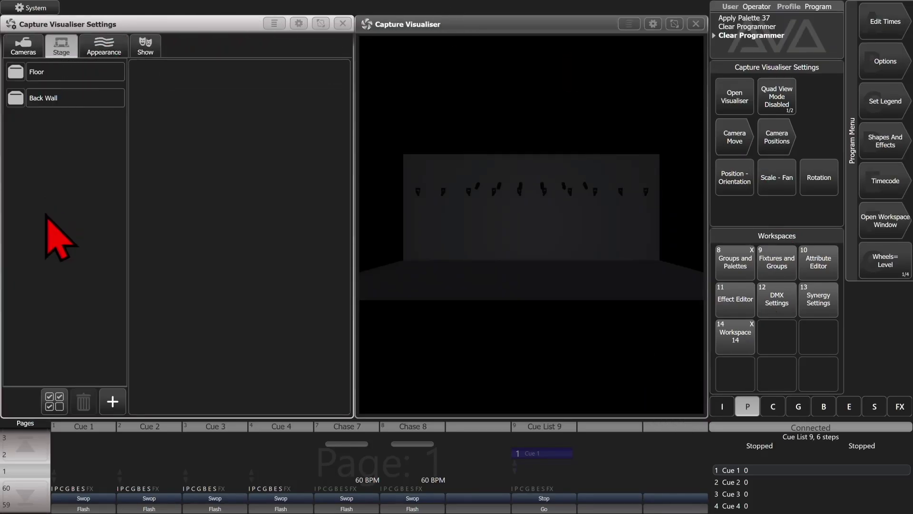
pyautogui.click(66, 76)
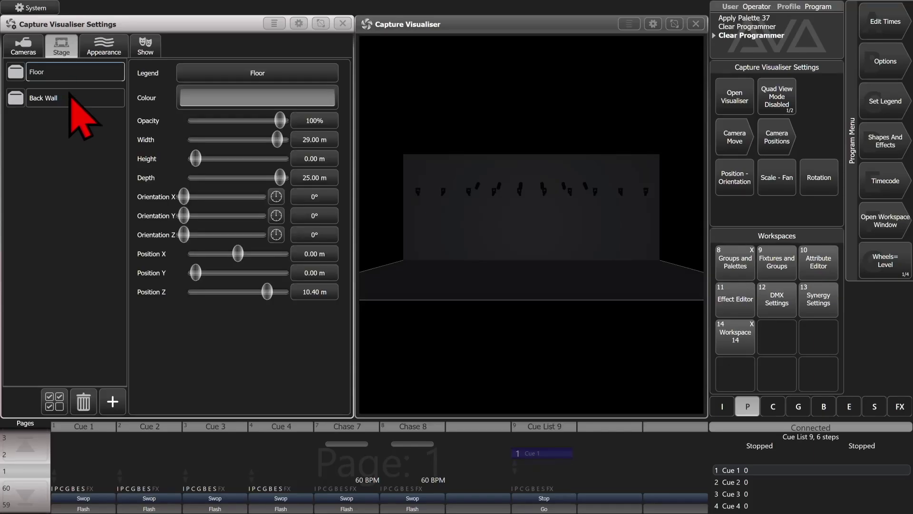
pyautogui.click(70, 98)
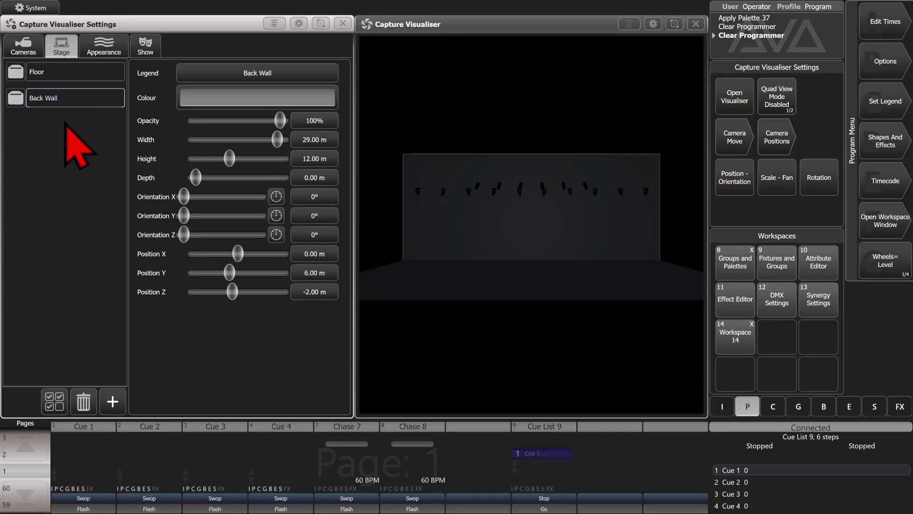
pyautogui.click(75, 75)
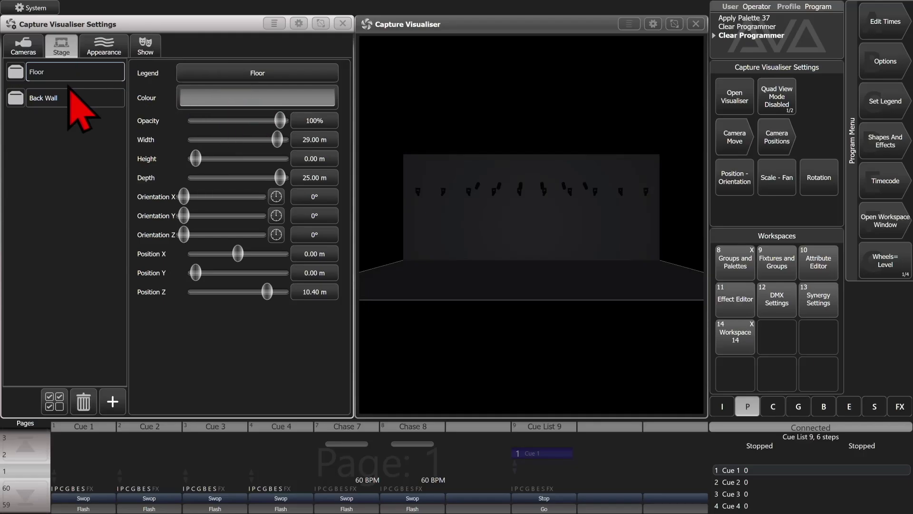
pyautogui.click(211, 98)
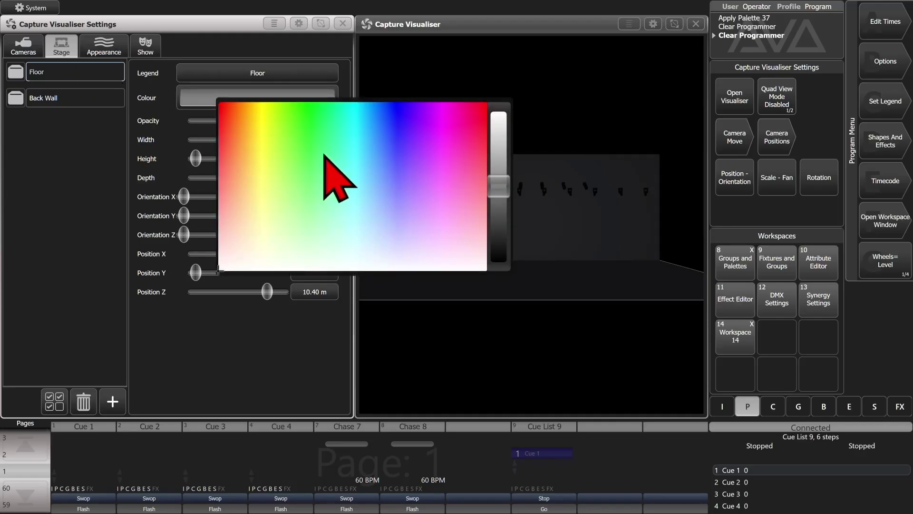
pyautogui.moveTo(327, 163); pyautogui.dragTo(305, 102)
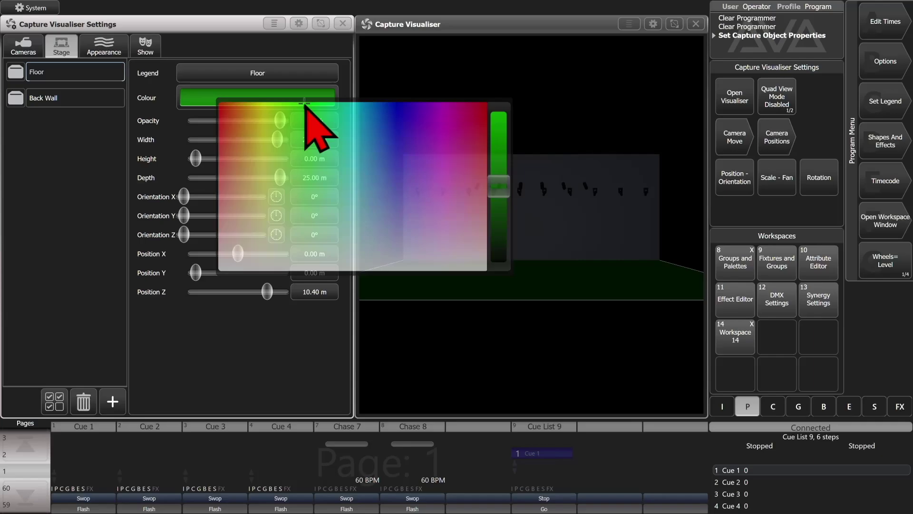
pyautogui.click(333, 102)
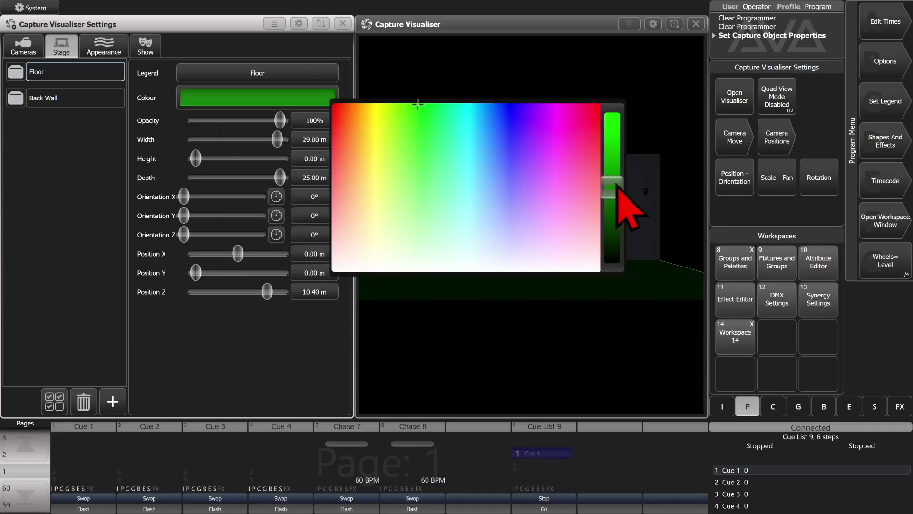
pyautogui.moveTo(613, 187); pyautogui.dragTo(599, 106)
pyautogui.click(333, 105)
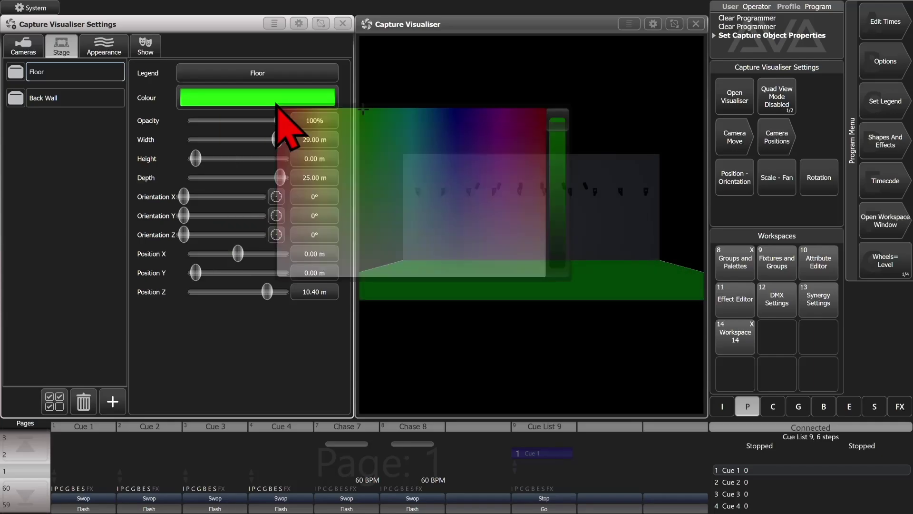
pyautogui.click(459, 158)
pyautogui.click(264, 102)
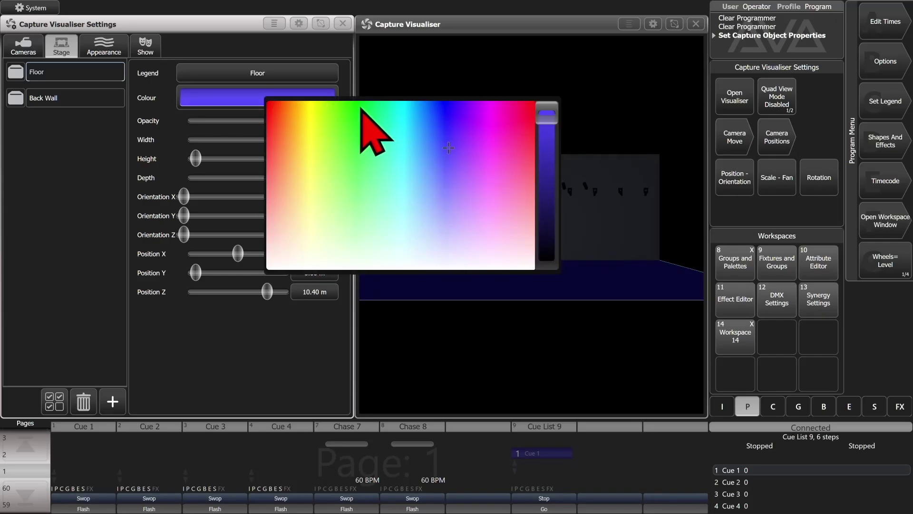
pyautogui.click(362, 110)
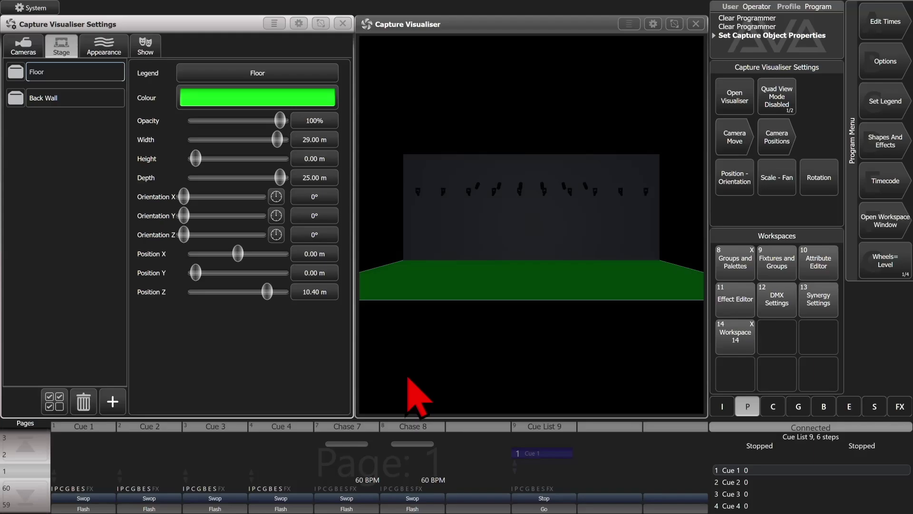
# Step: Adjust the Floor sliders to 29.07 m width and Position Z 10.48 m, cancelling a legend edit
pyautogui.moveTo(280, 122); pyautogui.dragTo(279, 144)
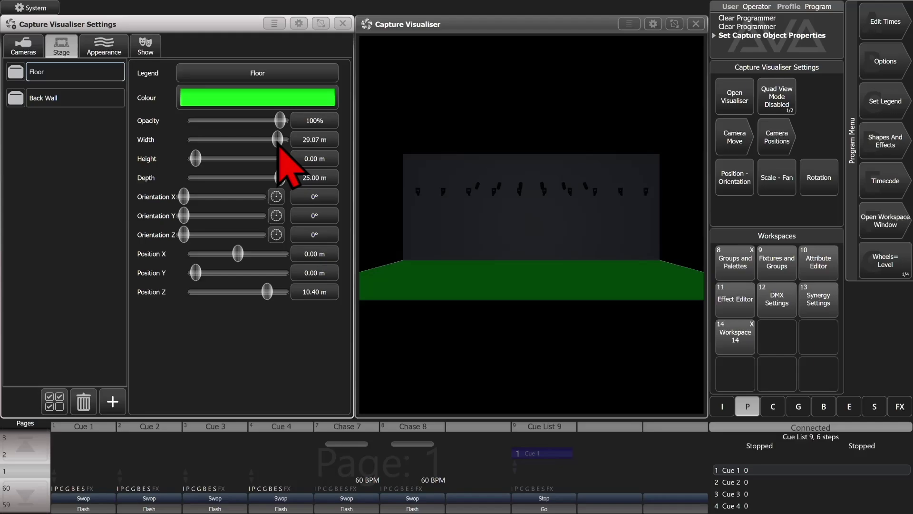
pyautogui.moveTo(195, 159)
pyautogui.mouseDown()
pyautogui.moveTo(220, 160)
pyautogui.moveTo(196, 160)
pyautogui.mouseUp()
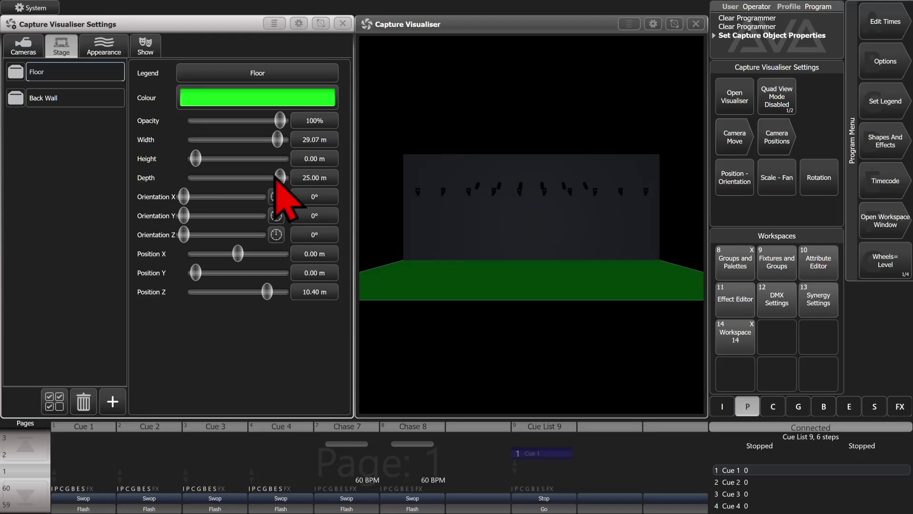
pyautogui.moveTo(279, 178)
pyautogui.mouseDown()
pyautogui.moveTo(248, 180)
pyautogui.moveTo(280, 177)
pyautogui.mouseUp()
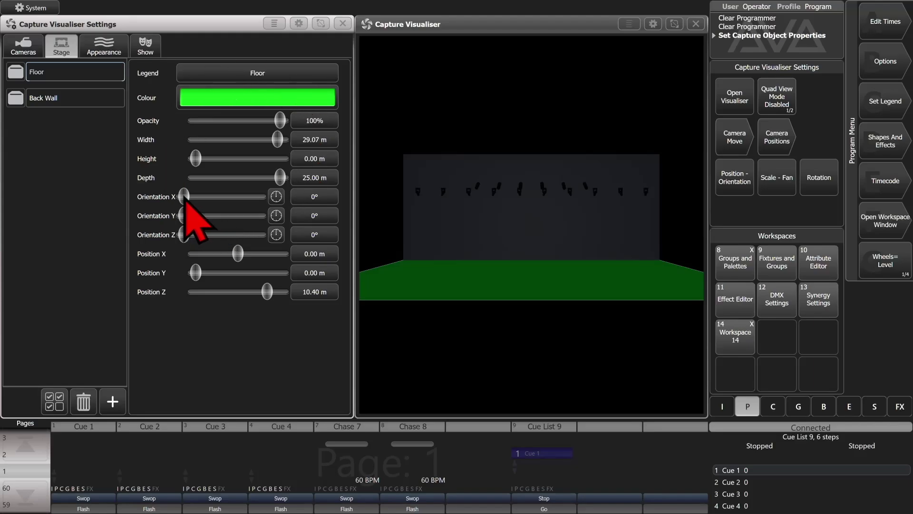
pyautogui.moveTo(184, 196); pyautogui.dragTo(109, 233)
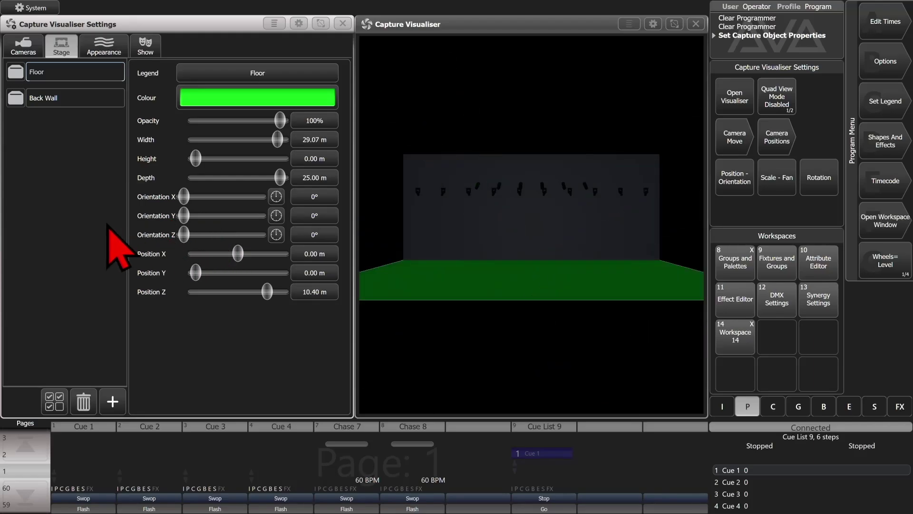
pyautogui.moveTo(237, 253); pyautogui.dragTo(200, 291)
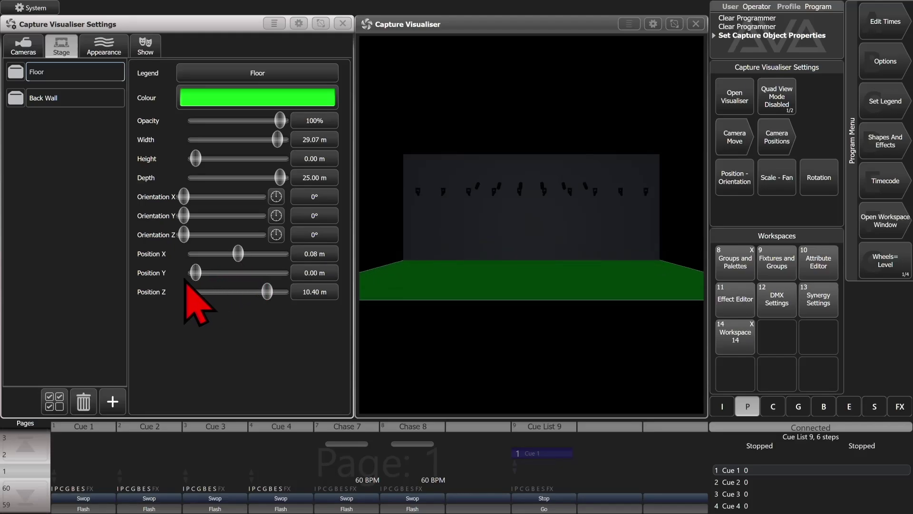
pyautogui.moveTo(264, 292)
pyautogui.mouseDown()
pyautogui.moveTo(248, 299)
pyautogui.moveTo(277, 293)
pyautogui.moveTo(267, 295)
pyautogui.mouseUp()
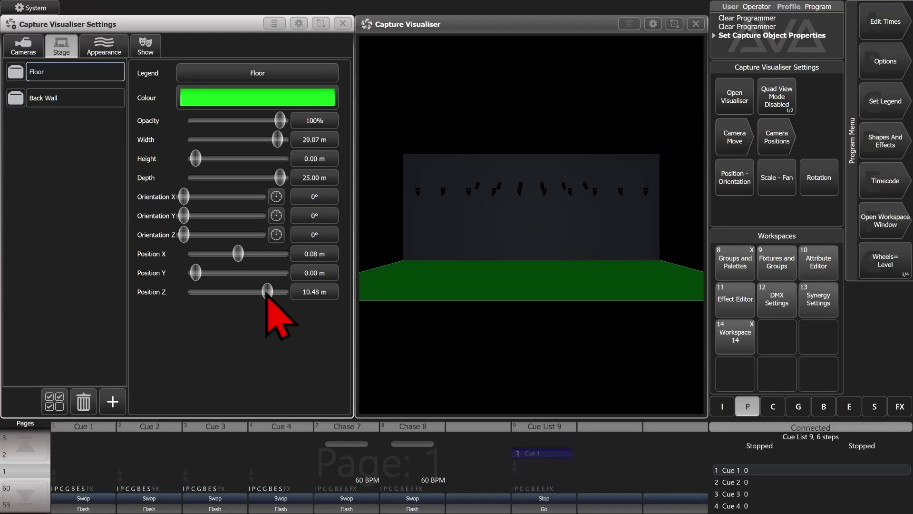
pyautogui.click(266, 74)
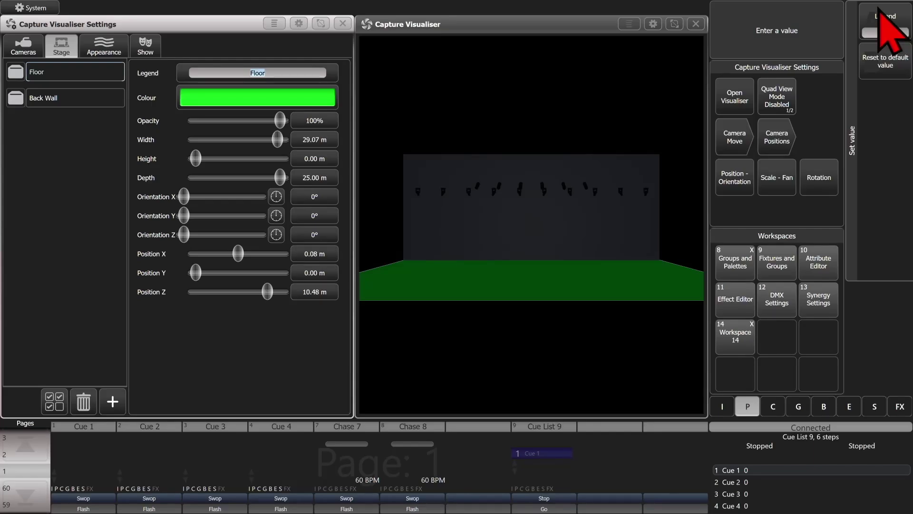
pyautogui.click(880, 11)
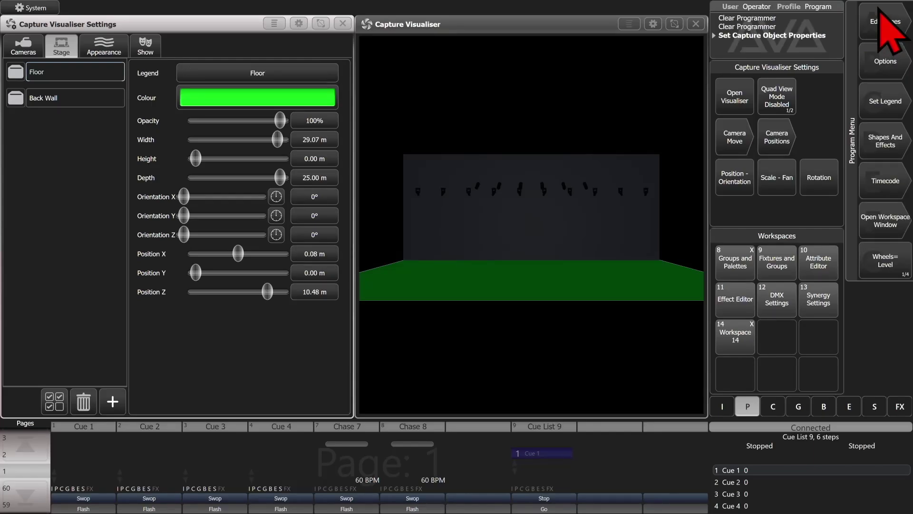
# Step: Set the Back Wall colour to full-brightness red
pyautogui.click(92, 106)
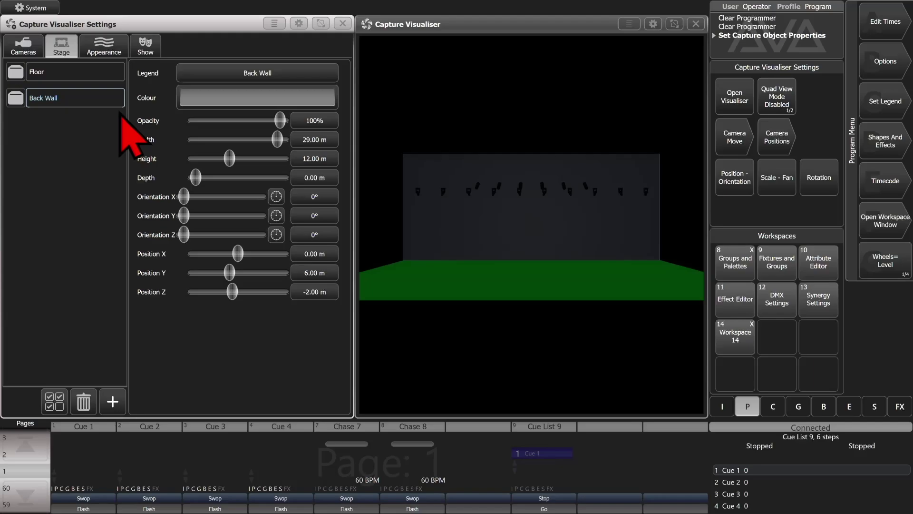
pyautogui.click(269, 99)
pyautogui.click(527, 138)
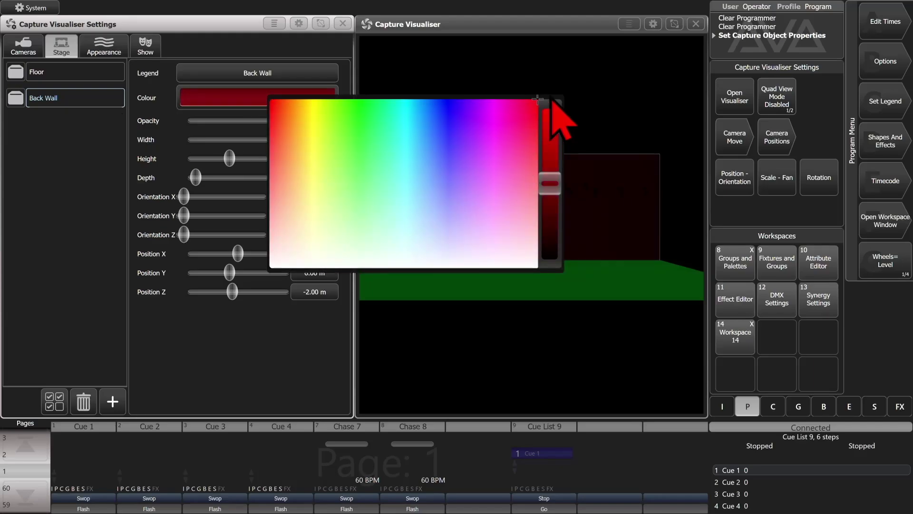
pyautogui.moveTo(556, 198); pyautogui.dragTo(547, 102)
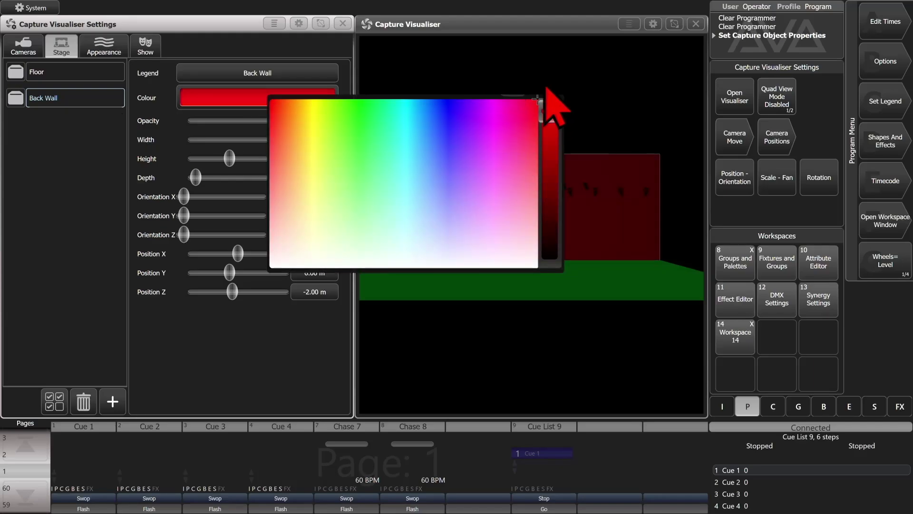
pyautogui.click(346, 90)
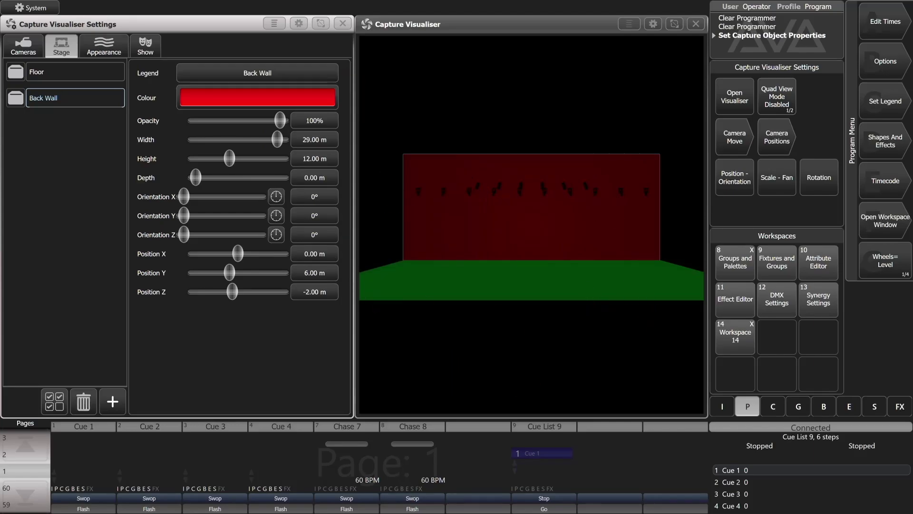
# Step: Raise Ambient Lighting to 100 on the Appearance tab
pyautogui.click(105, 47)
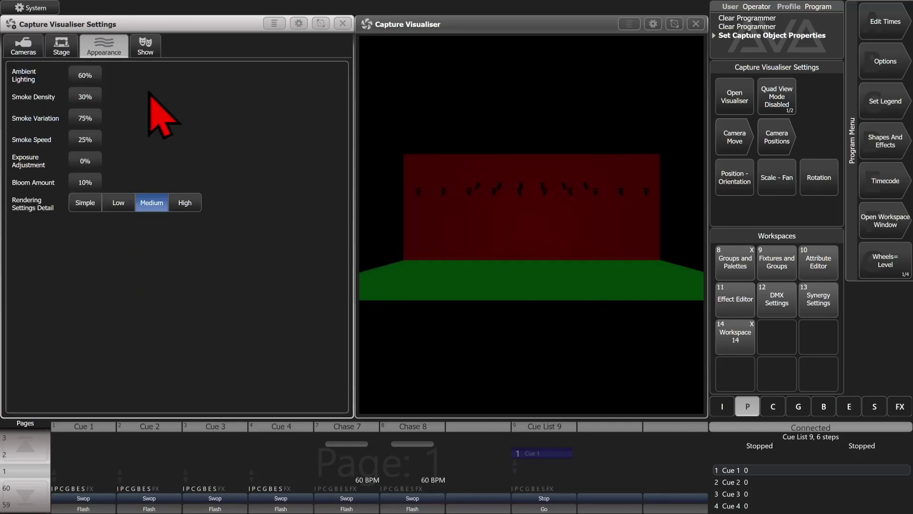
pyautogui.click(89, 76)
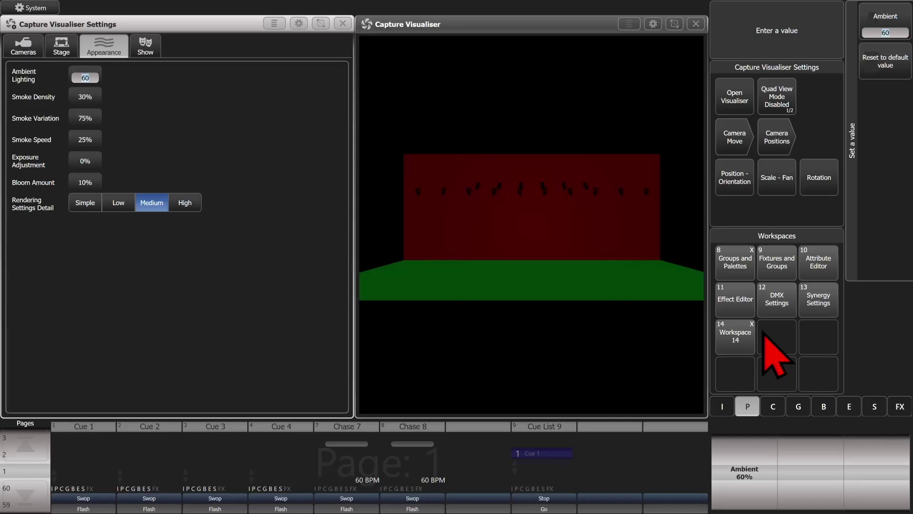
pyautogui.write('100')
pyautogui.press('Return')
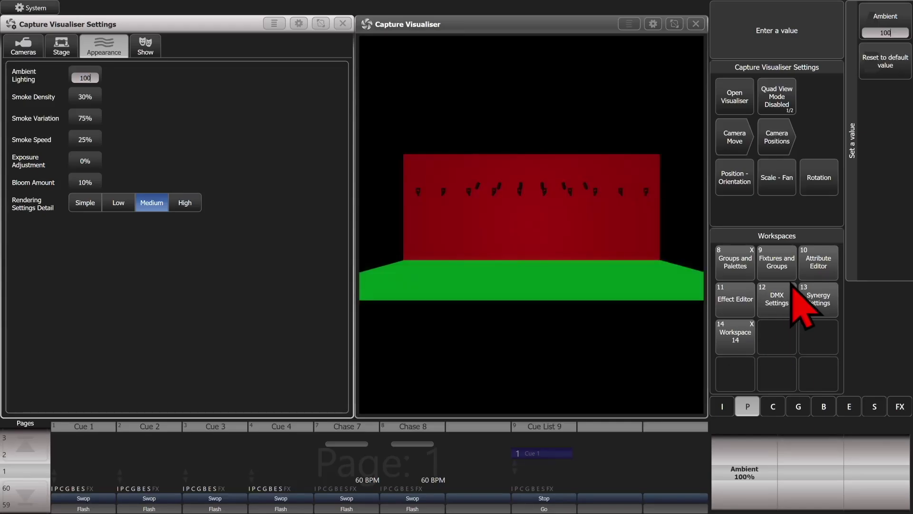
# Step: Change the Floor colour from green to grey
pyautogui.click(63, 48)
pyautogui.click(29, 73)
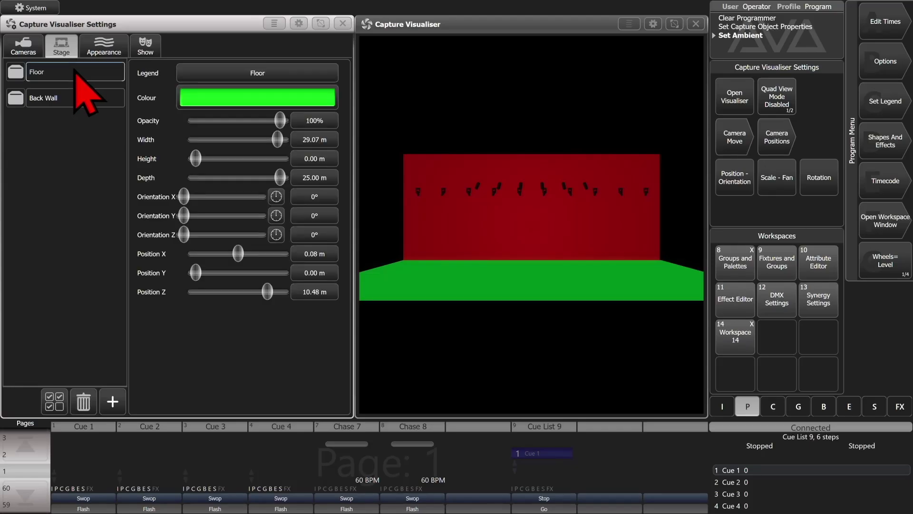
pyautogui.click(315, 98)
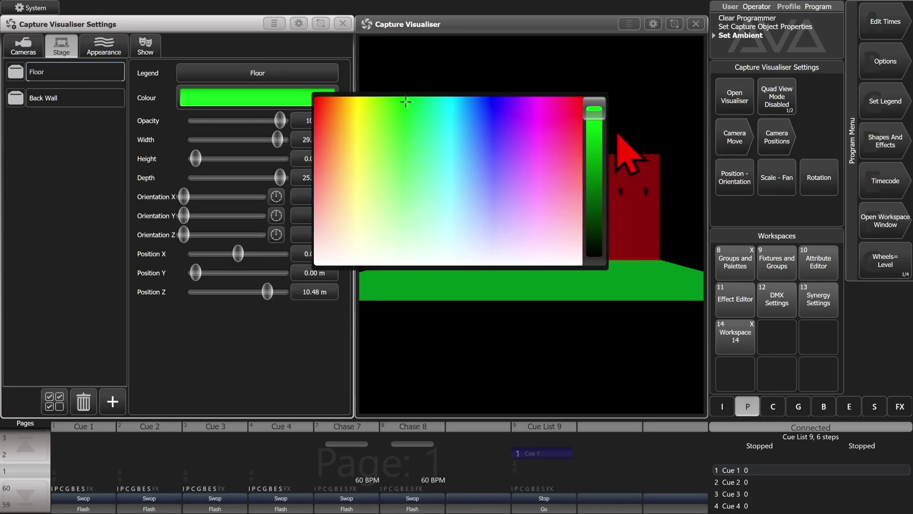
pyautogui.click(545, 250)
pyautogui.moveTo(545, 251); pyautogui.dragTo(480, 264)
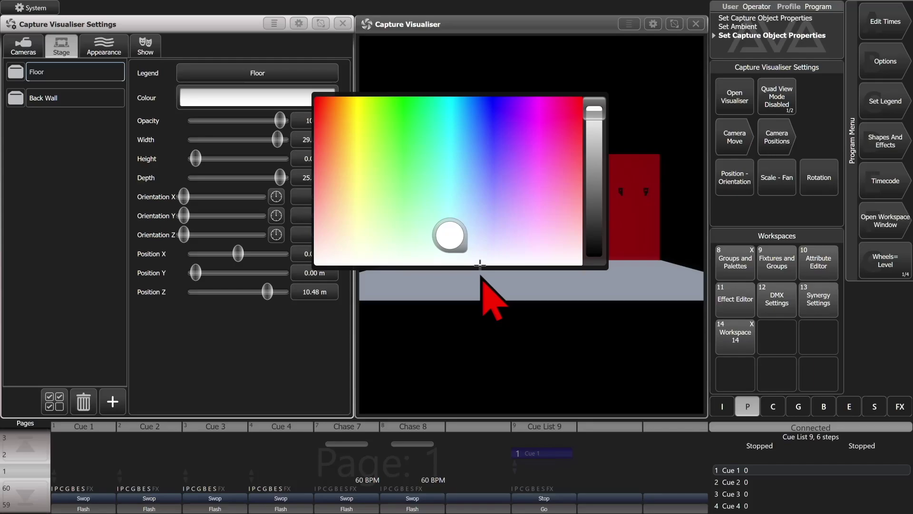
pyautogui.click(595, 126)
pyautogui.moveTo(597, 128); pyautogui.dragTo(594, 162)
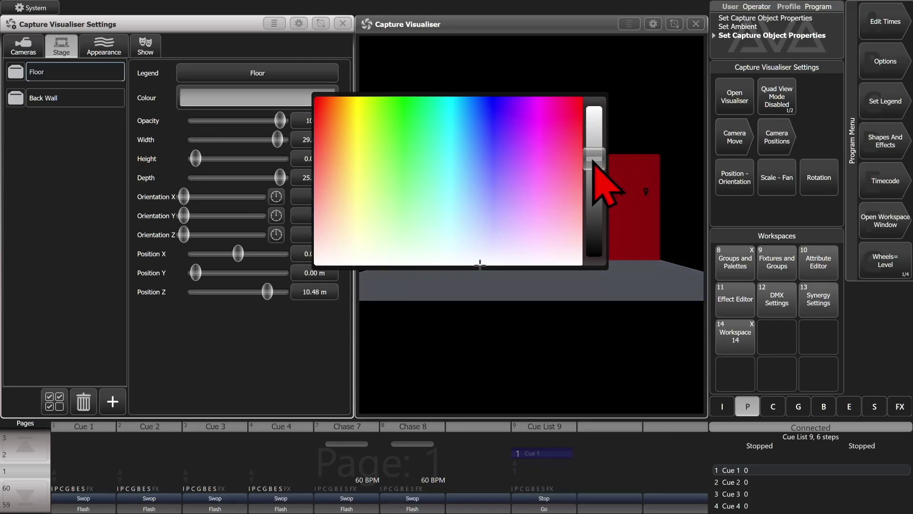
# Step: Change the Back Wall colour from red to grey
pyautogui.click(86, 98)
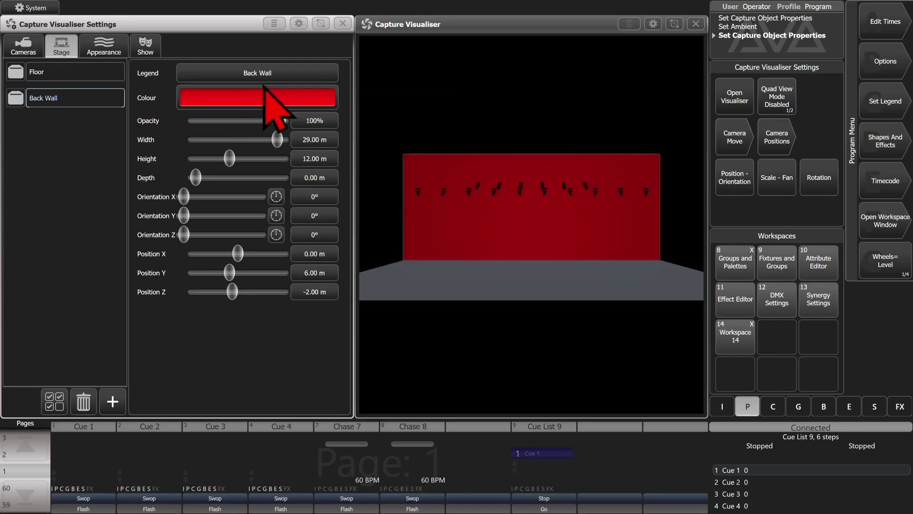
pyautogui.click(265, 93)
pyautogui.click(493, 264)
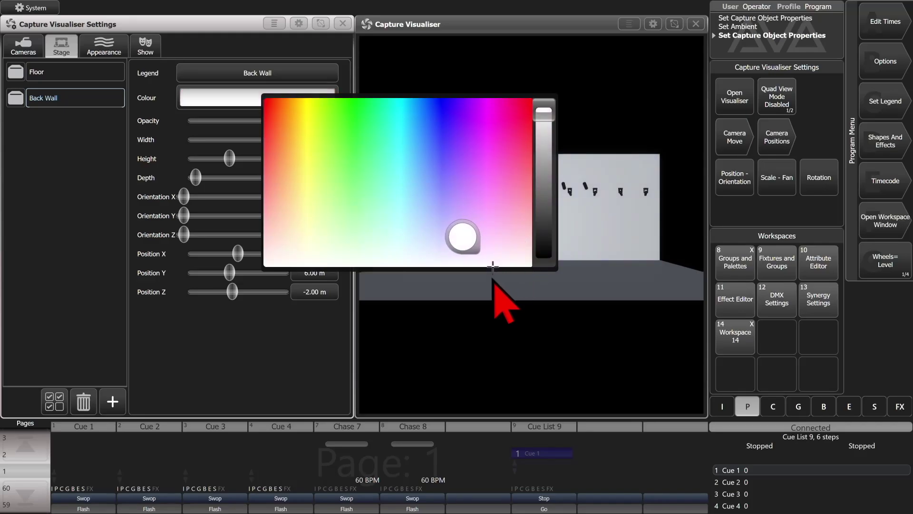
pyautogui.moveTo(544, 114); pyautogui.dragTo(544, 168)
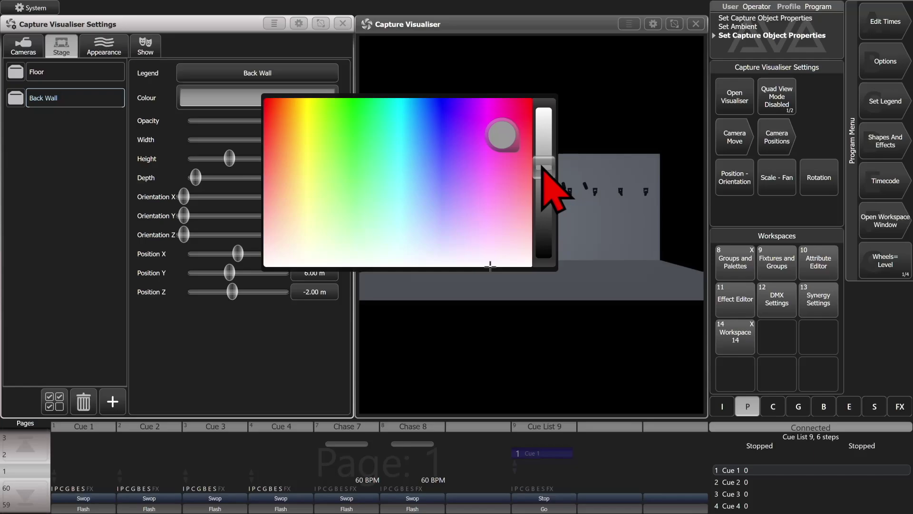
pyautogui.click(417, 72)
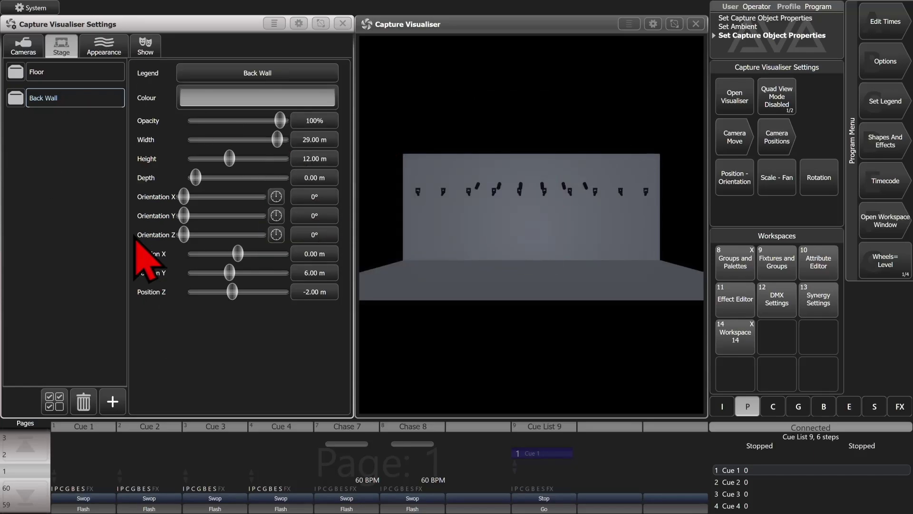
# Step: Add a Box to the stage and colour it pure blue
pyautogui.click(118, 403)
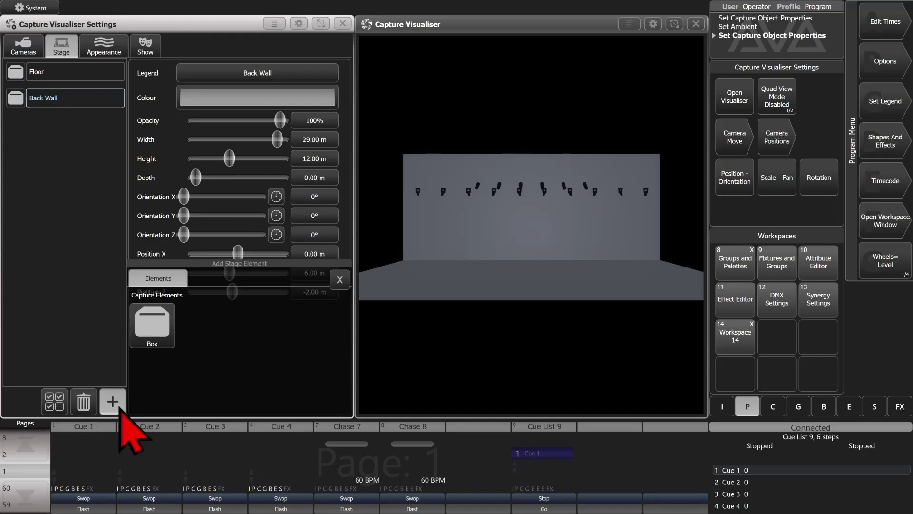
pyautogui.click(165, 141)
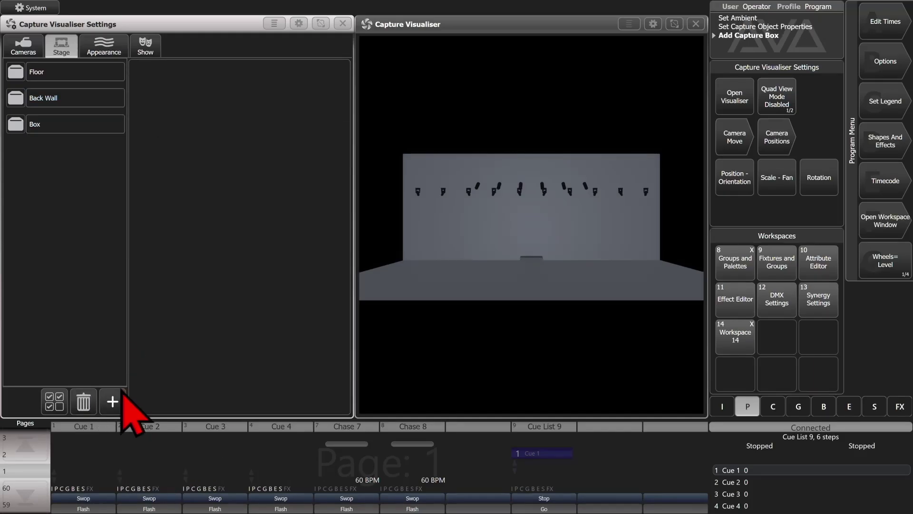
pyautogui.click(51, 125)
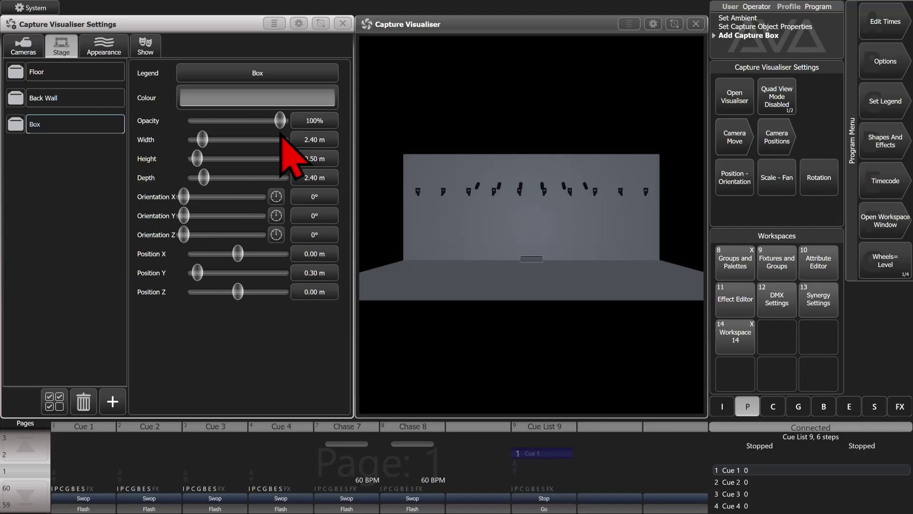
pyautogui.click(286, 97)
pyautogui.click(426, 102)
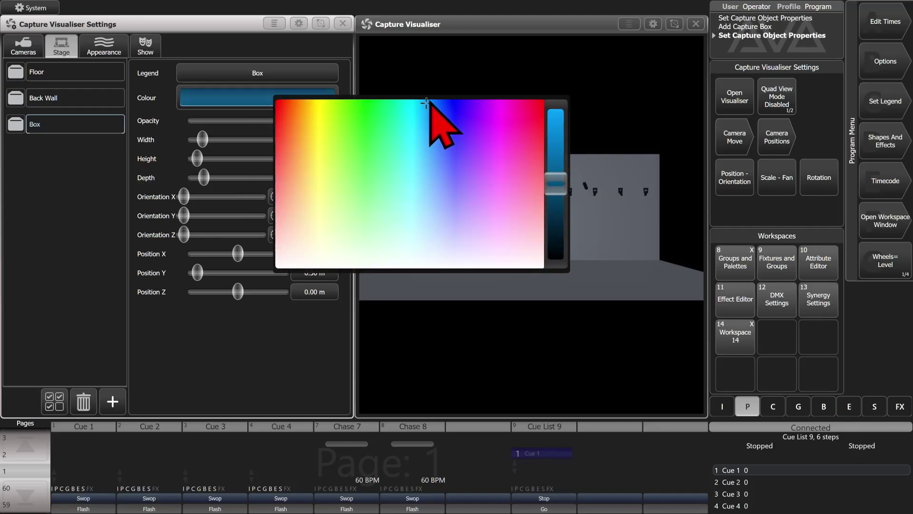
pyautogui.moveTo(555, 182); pyautogui.dragTo(547, 82)
pyautogui.click(394, 71)
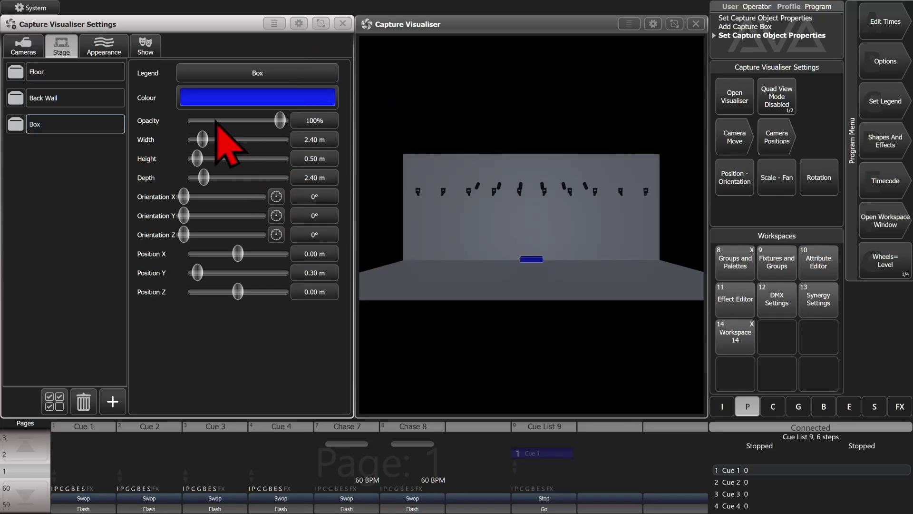
# Step: Size the box to about 0.96 m wide and 2.11 m tall, placed at the stage front
pyautogui.moveTo(197, 273); pyautogui.dragTo(238, 255)
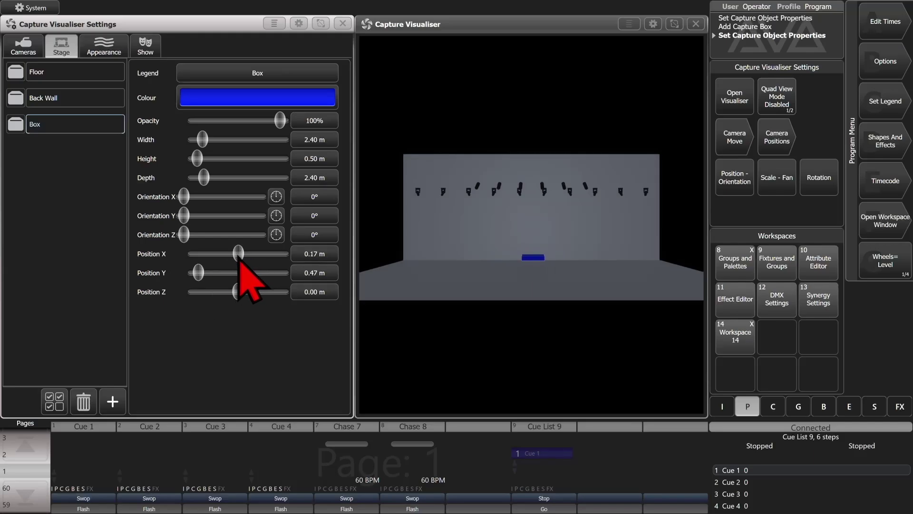
pyautogui.moveTo(237, 292); pyautogui.dragTo(299, 286)
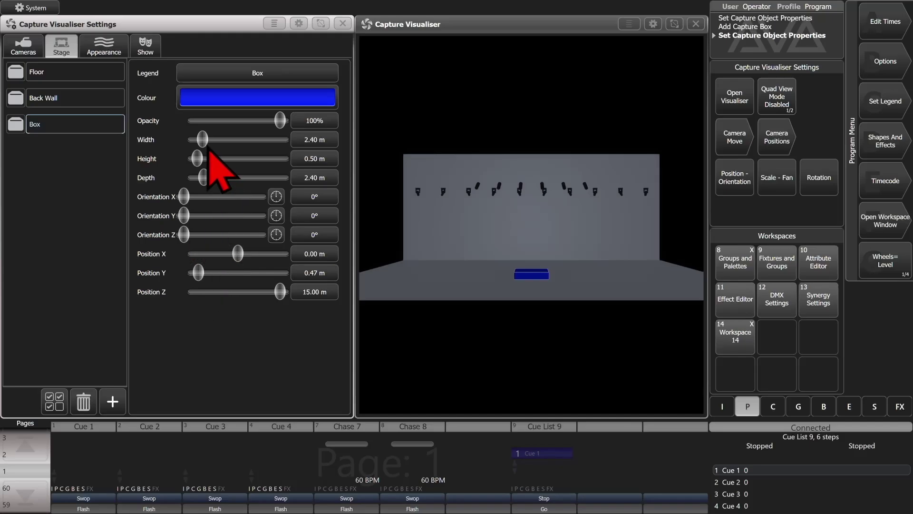
pyautogui.moveTo(205, 138); pyautogui.dragTo(199, 142)
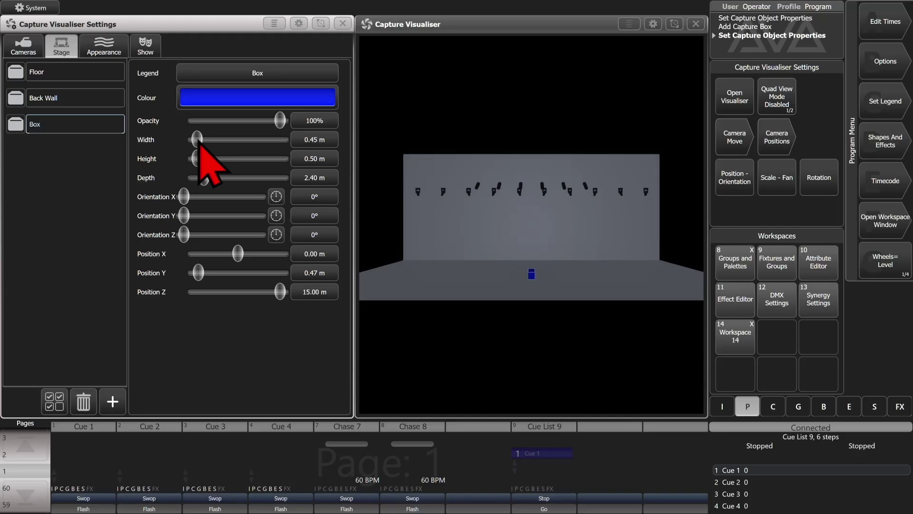
pyautogui.moveTo(198, 142); pyautogui.dragTo(203, 146)
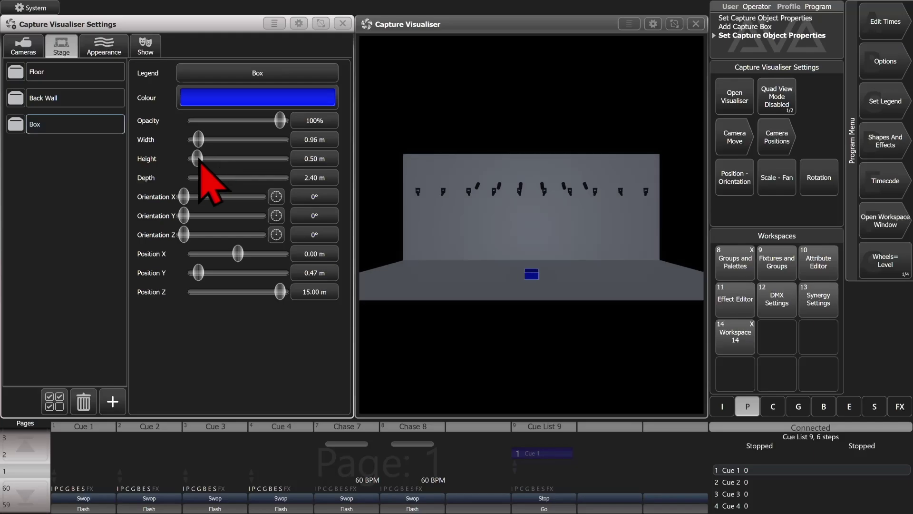
pyautogui.moveTo(200, 162); pyautogui.dragTo(203, 163)
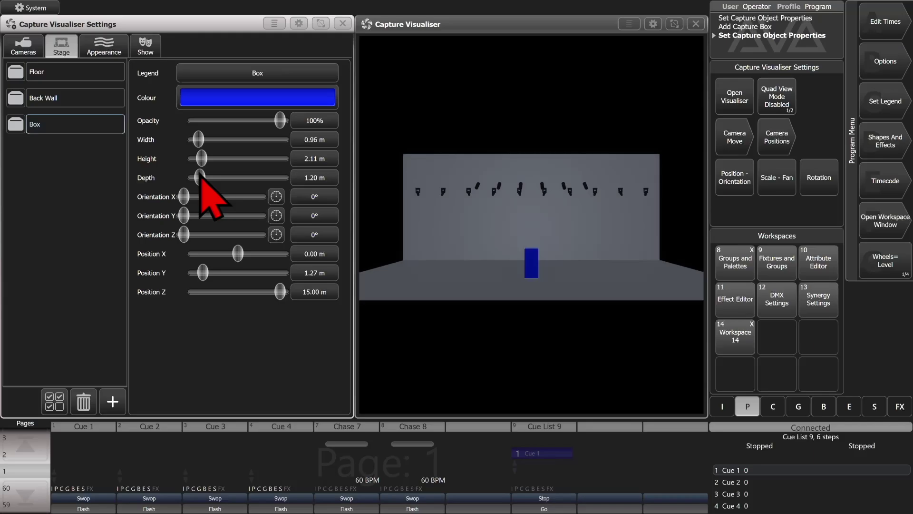
pyautogui.moveTo(241, 252); pyautogui.dragTo(241, 256)
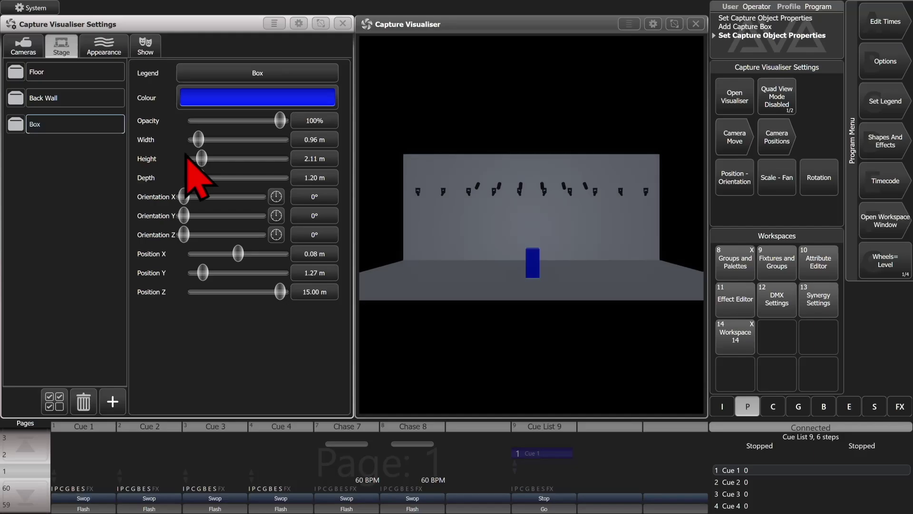
# Step: Give the blue box the legend Lead
pyautogui.click(297, 69)
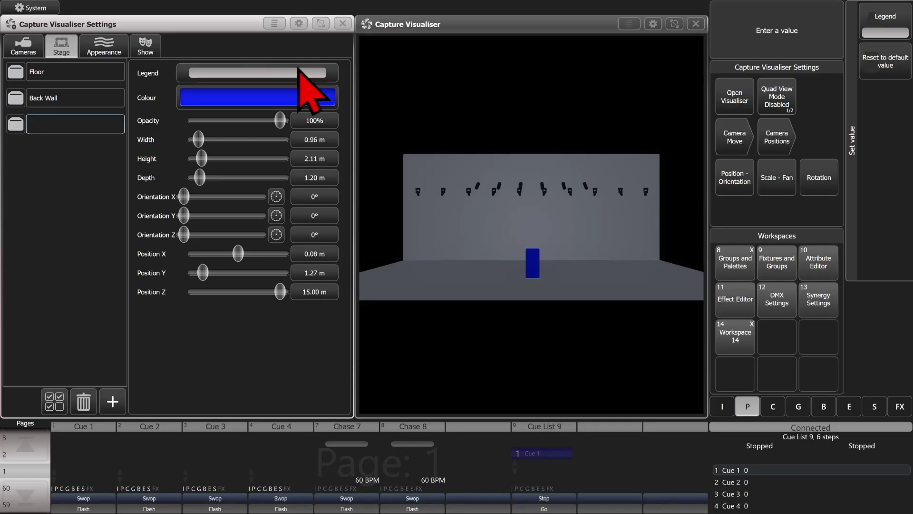
pyautogui.press('Return')
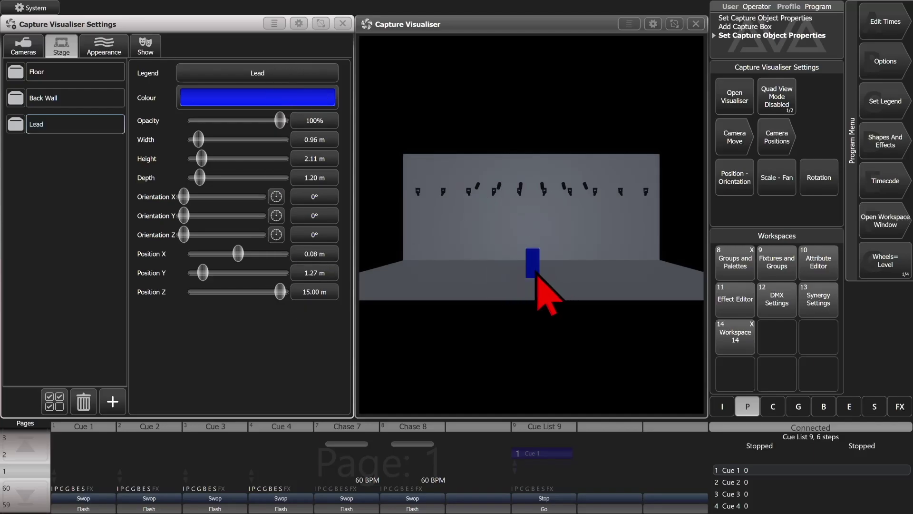
# Step: Add a second Box and colour it full-strength red
pyautogui.click(112, 401)
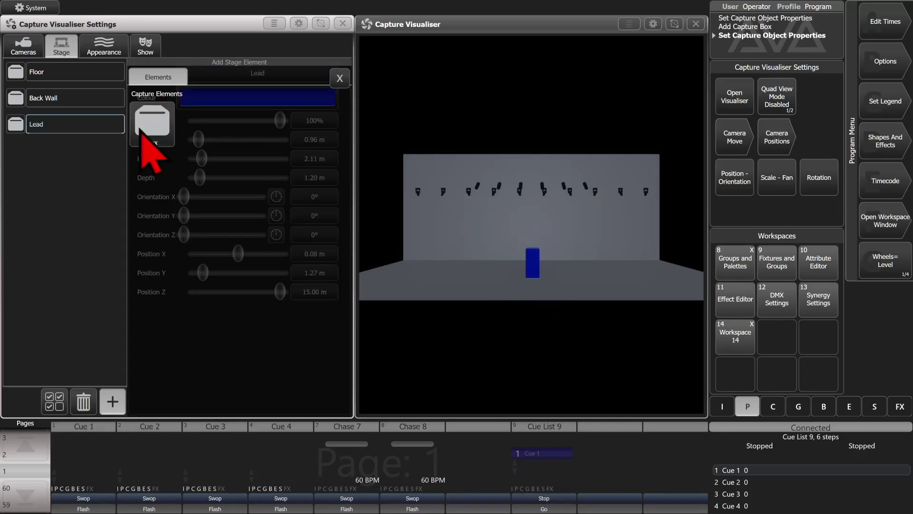
pyautogui.click(151, 136)
pyautogui.click(71, 151)
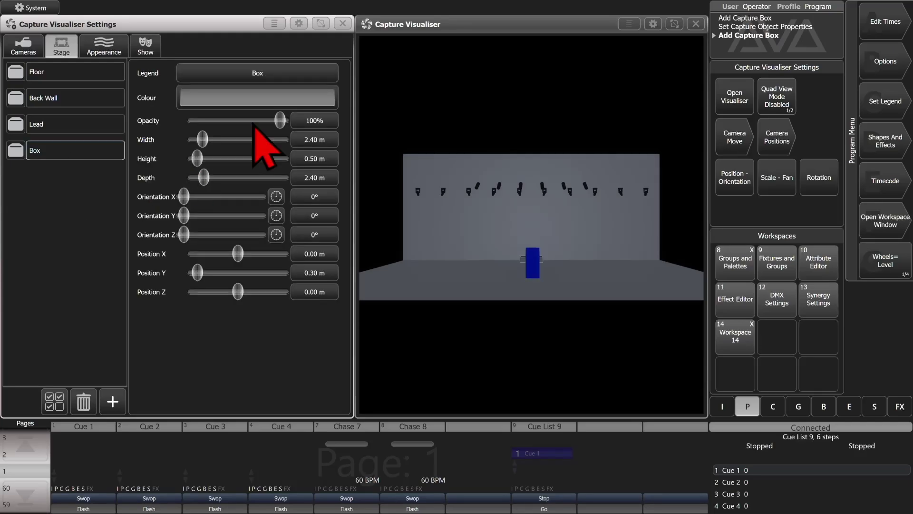
pyautogui.click(278, 95)
pyautogui.click(542, 95)
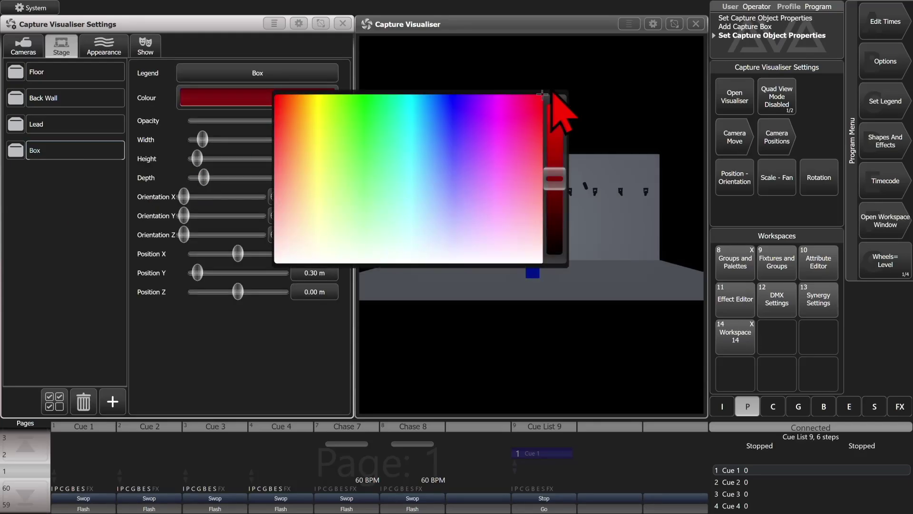
pyautogui.moveTo(561, 183); pyautogui.dragTo(554, 98)
pyautogui.click(265, 61)
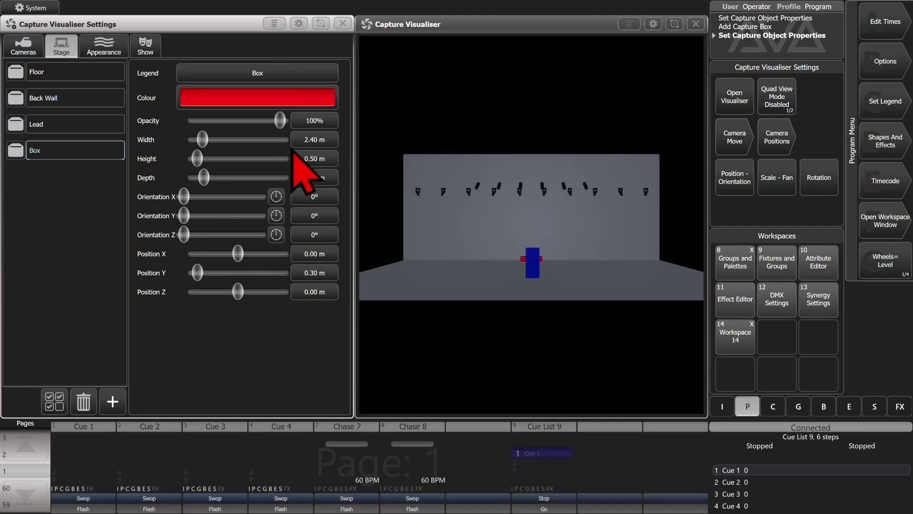
# Step: Make the red box 3 m wide, 0.5 m high, 3 m deep, at Position Z 2.62 m
pyautogui.click(316, 141)
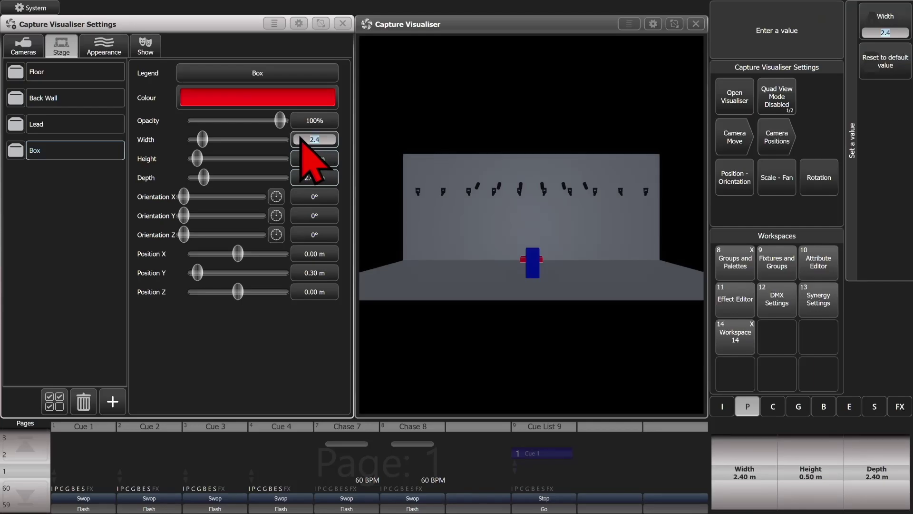
pyautogui.write('3')
pyautogui.press('Tab')
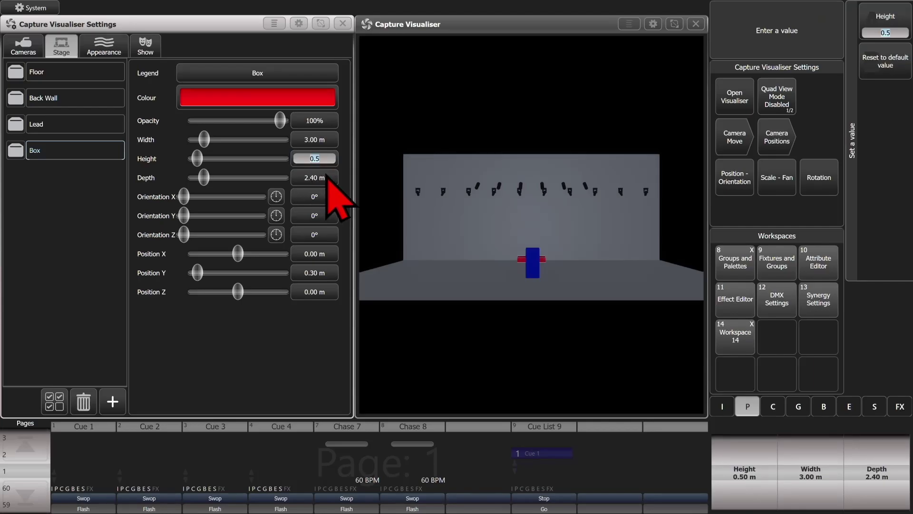
pyautogui.press('Tab')
pyautogui.click(320, 160)
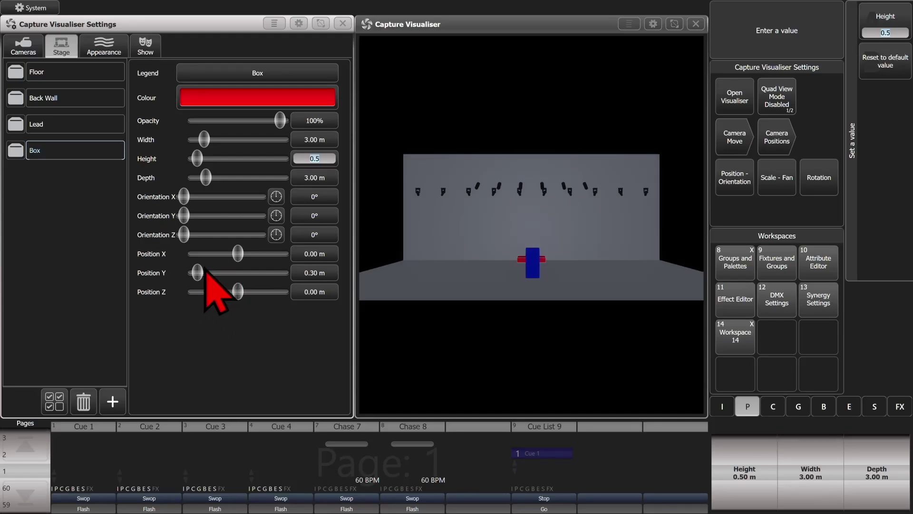
pyautogui.moveTo(204, 269); pyautogui.dragTo(195, 272)
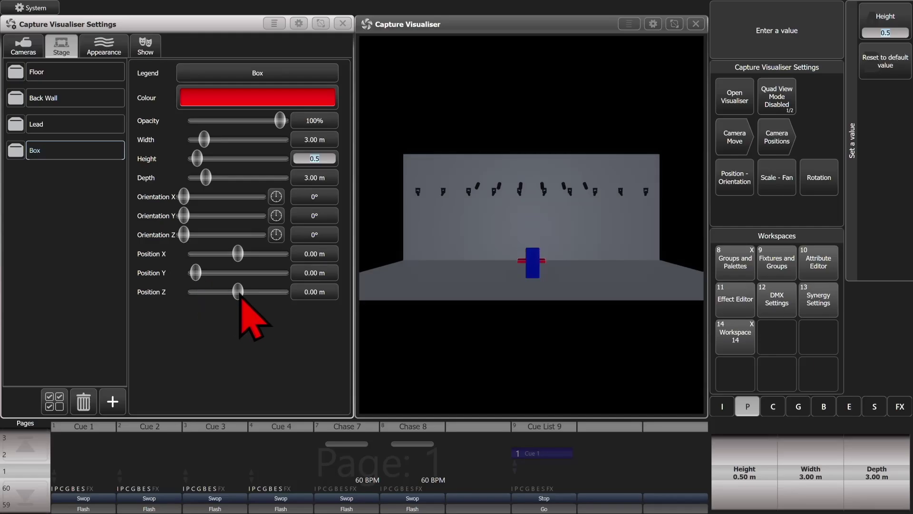
pyautogui.moveTo(241, 298); pyautogui.dragTo(249, 299)
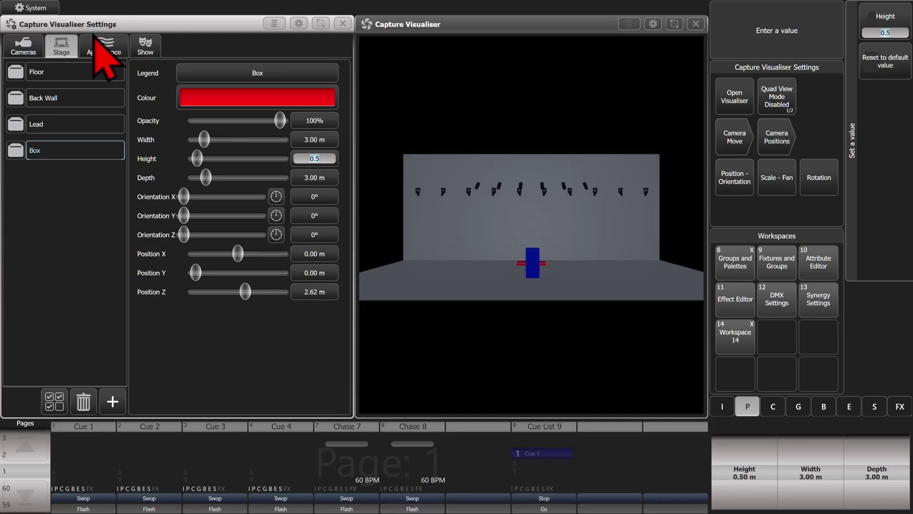
pyautogui.click(22, 49)
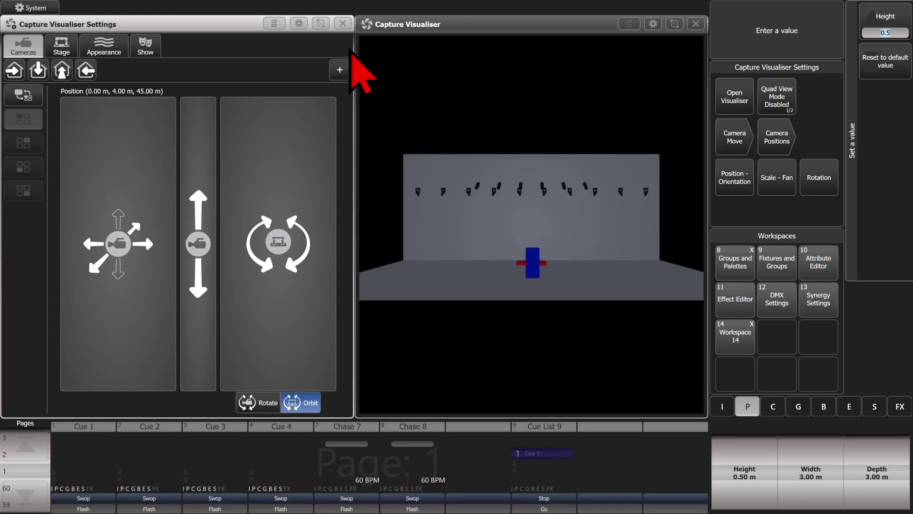
# Step: Switch to quad view, rename the red Box to Drum and move it to Position Z 5.33 m
pyautogui.click(25, 95)
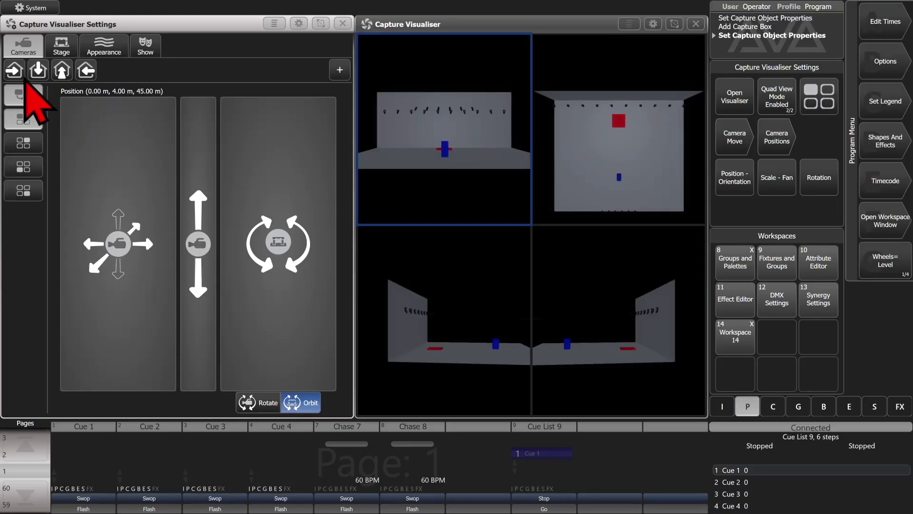
pyautogui.click(61, 47)
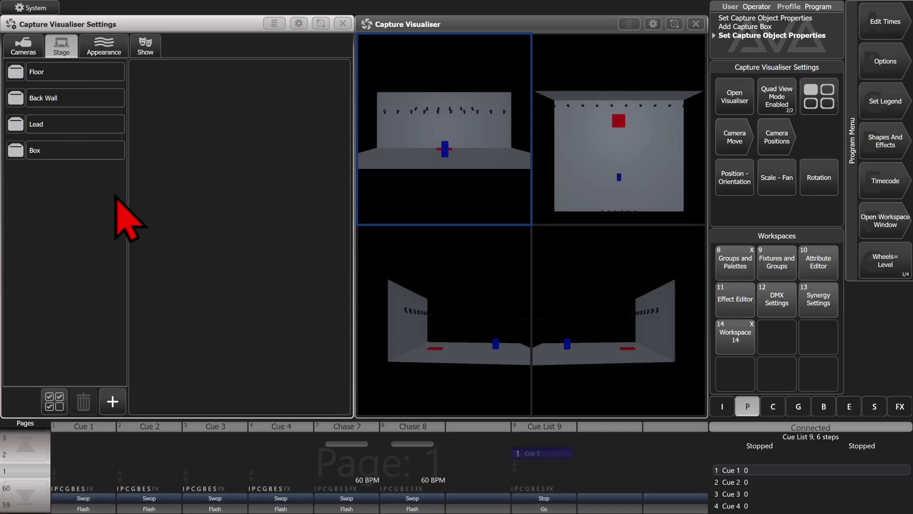
pyautogui.click(67, 150)
pyautogui.click(257, 75)
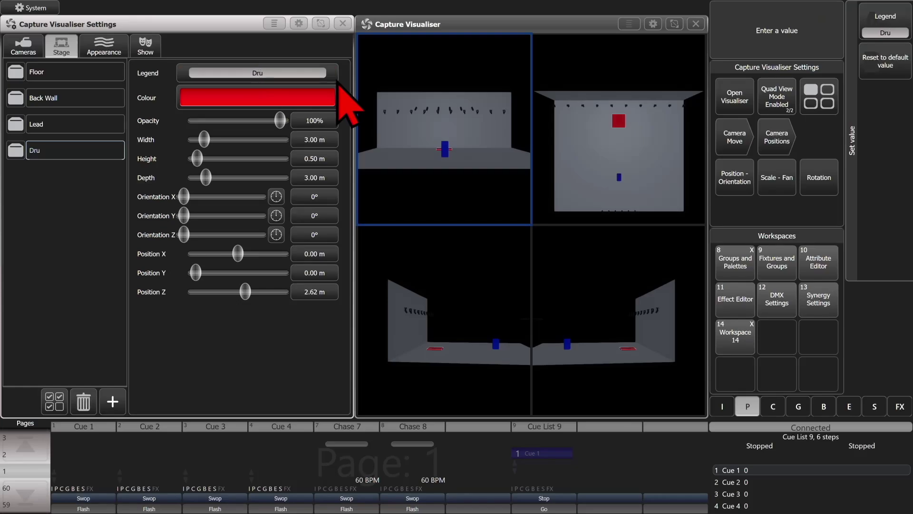
pyautogui.write('Drum')
pyautogui.press('Return')
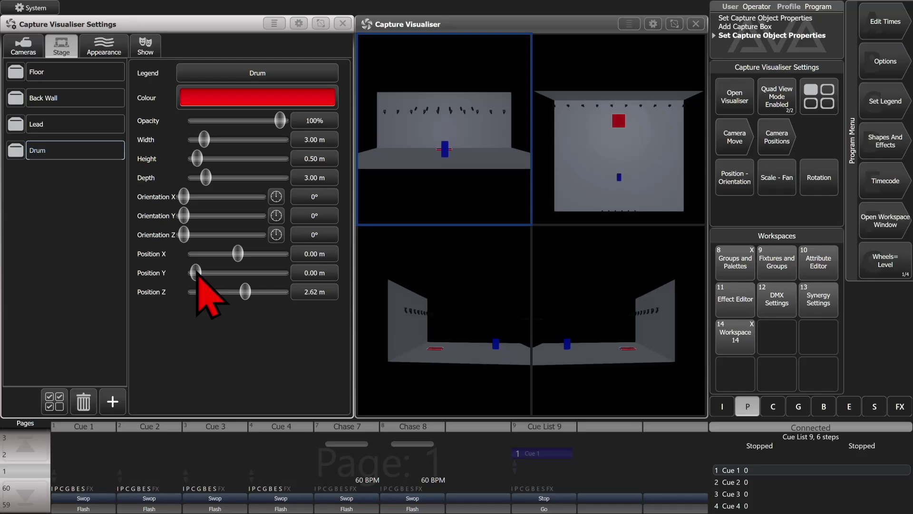
pyautogui.click(251, 293)
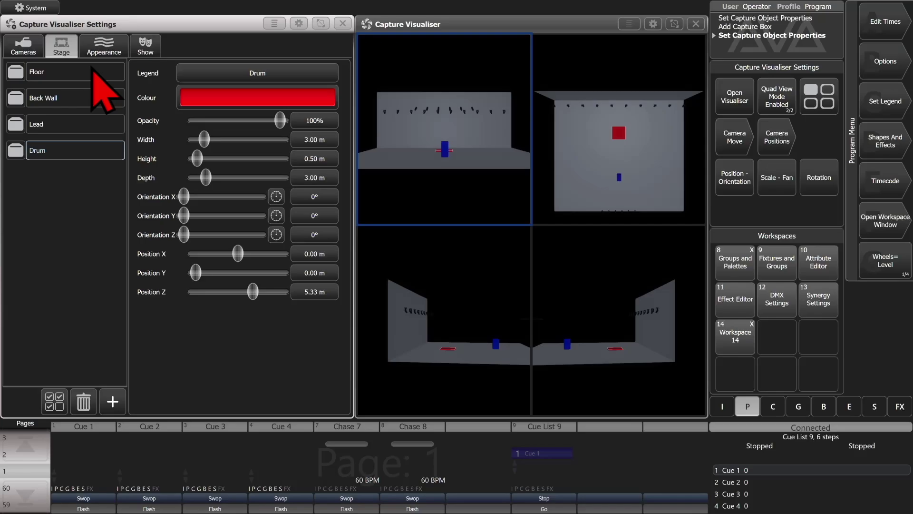
# Step: Add another Box and name it Stage
pyautogui.click(112, 401)
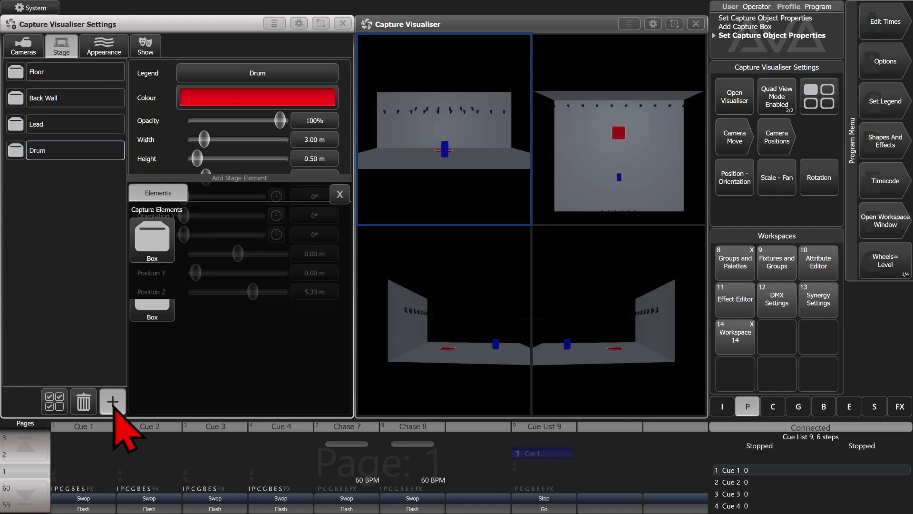
pyautogui.click(162, 138)
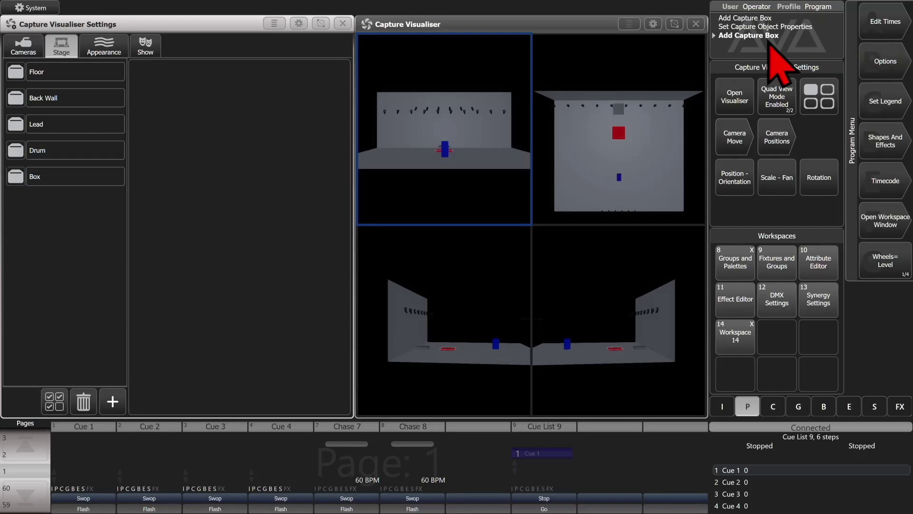
pyautogui.click(58, 185)
pyautogui.click(287, 71)
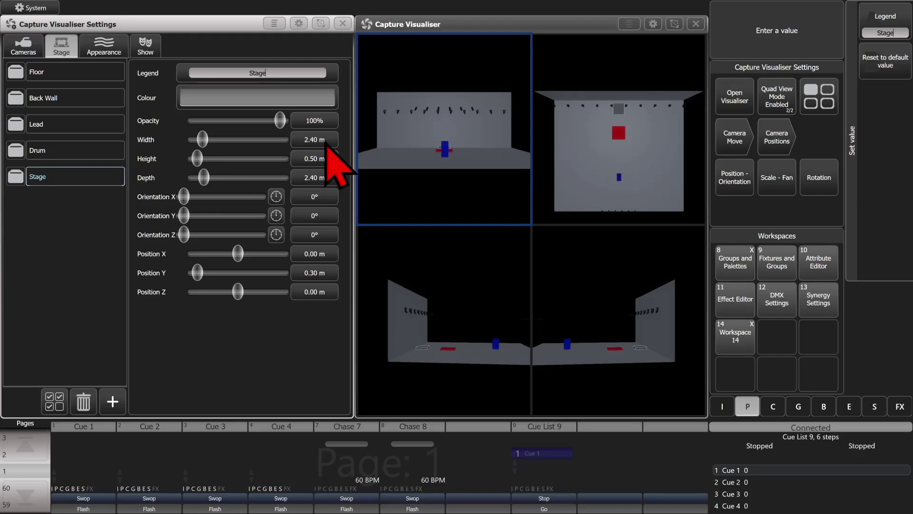
# Step: Make the Stage box 25 m wide, 1 m high, 13 m deep, at Position Z 7.44 m
pyautogui.click(327, 142)
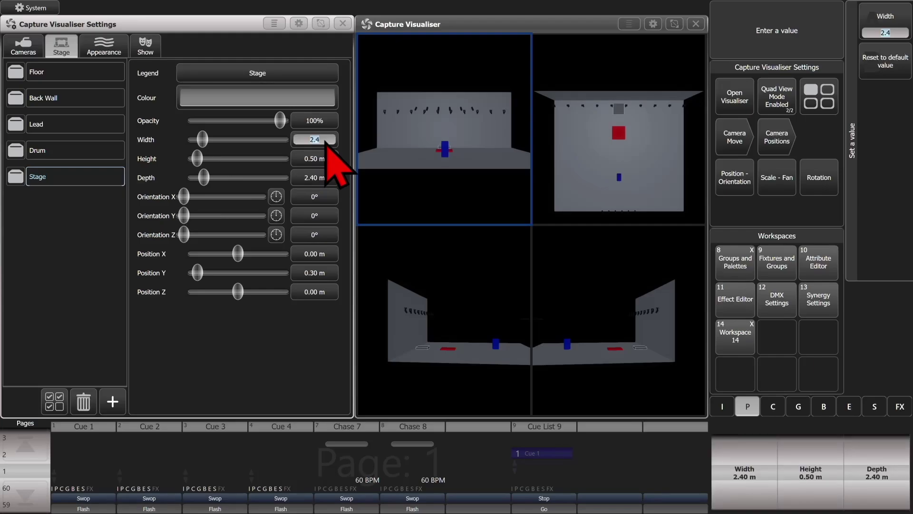
pyautogui.write('25')
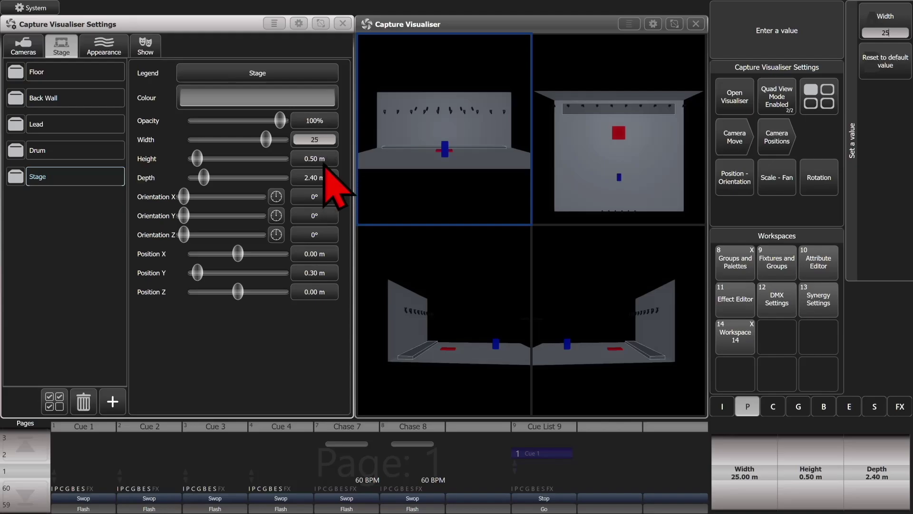
pyautogui.click(324, 164)
pyautogui.write('1.')
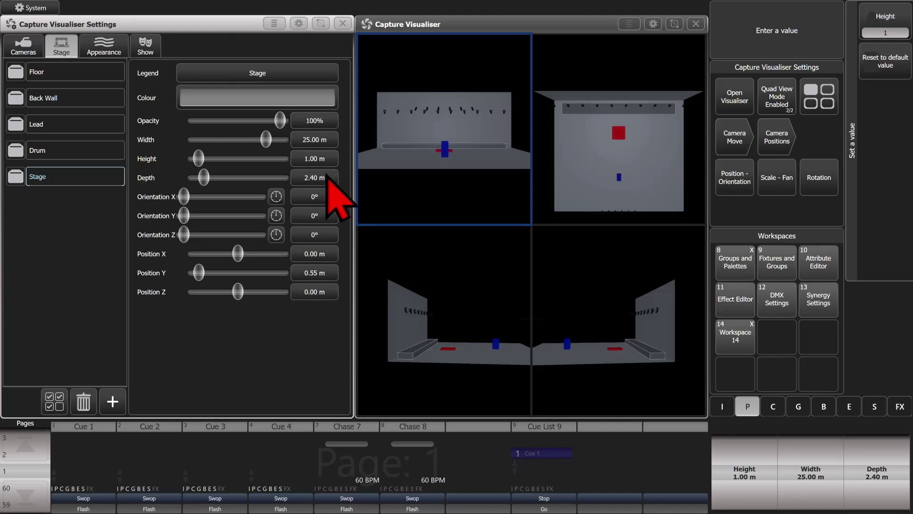
pyautogui.click(328, 176)
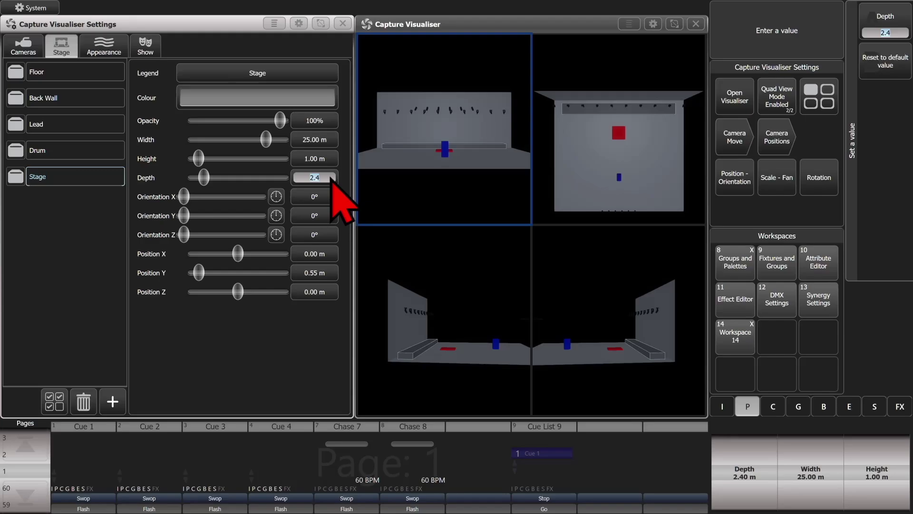
pyautogui.write('13')
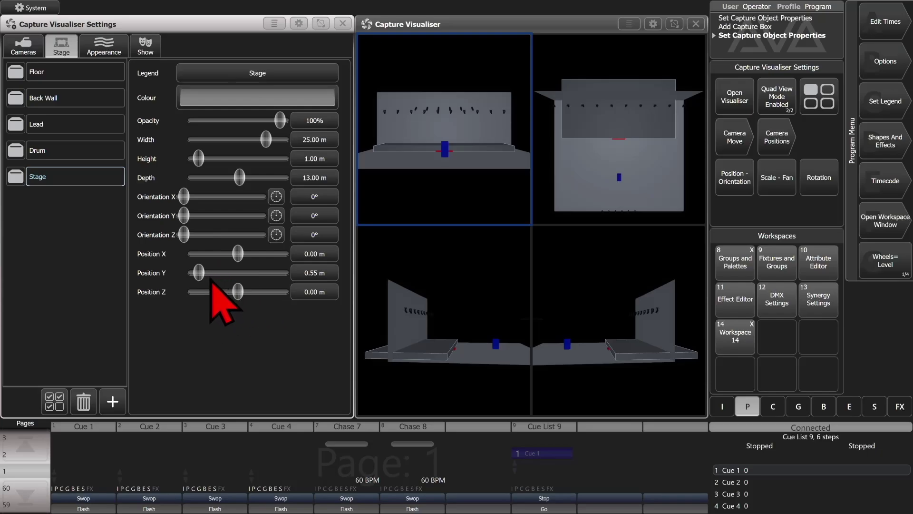
pyautogui.moveTo(239, 294); pyautogui.dragTo(259, 292)
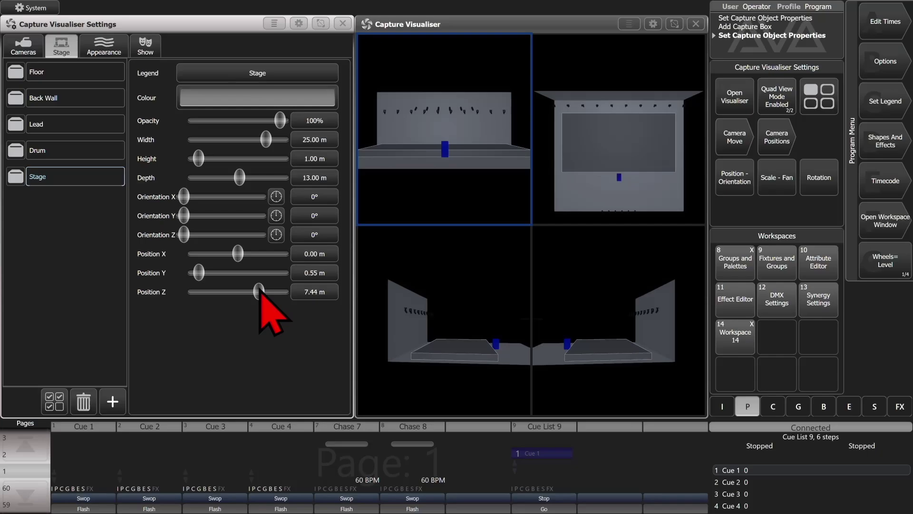
# Step: Move the Lead forward to Z 10.69 m and lower it, then raise the Drum to Y 1.44 m
pyautogui.click(68, 127)
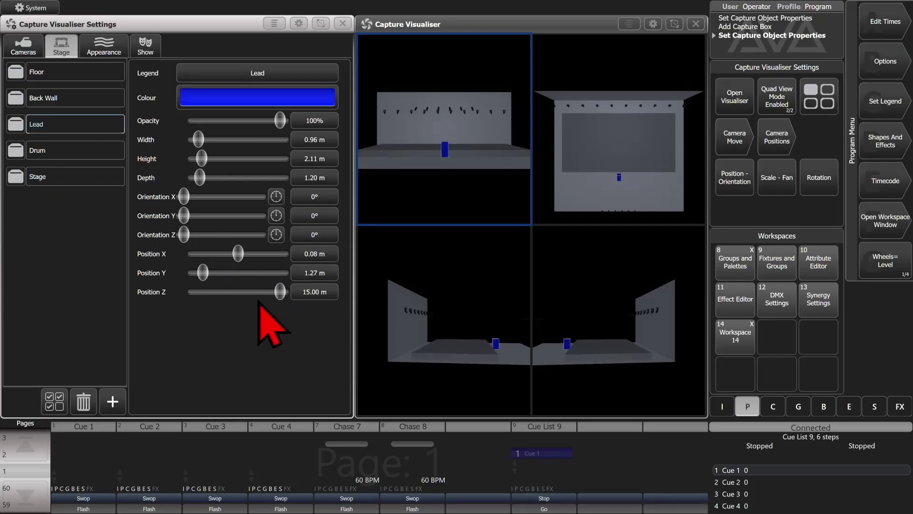
pyautogui.moveTo(275, 290); pyautogui.dragTo(264, 296)
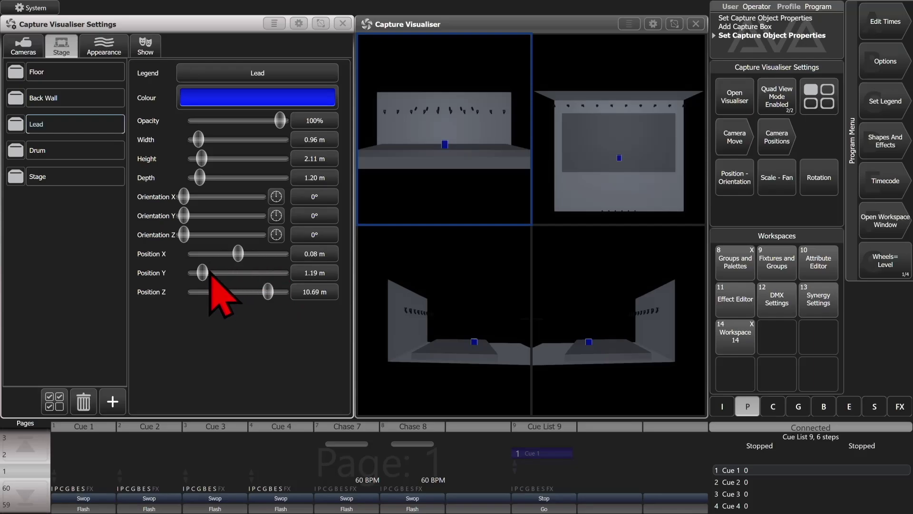
pyautogui.moveTo(216, 270); pyautogui.dragTo(221, 270)
pyautogui.click(77, 151)
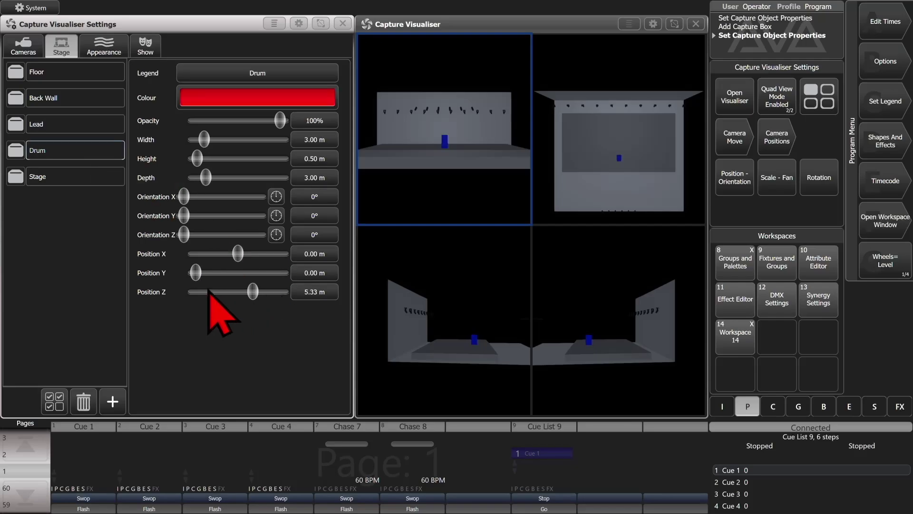
pyautogui.moveTo(196, 273); pyautogui.dragTo(203, 269)
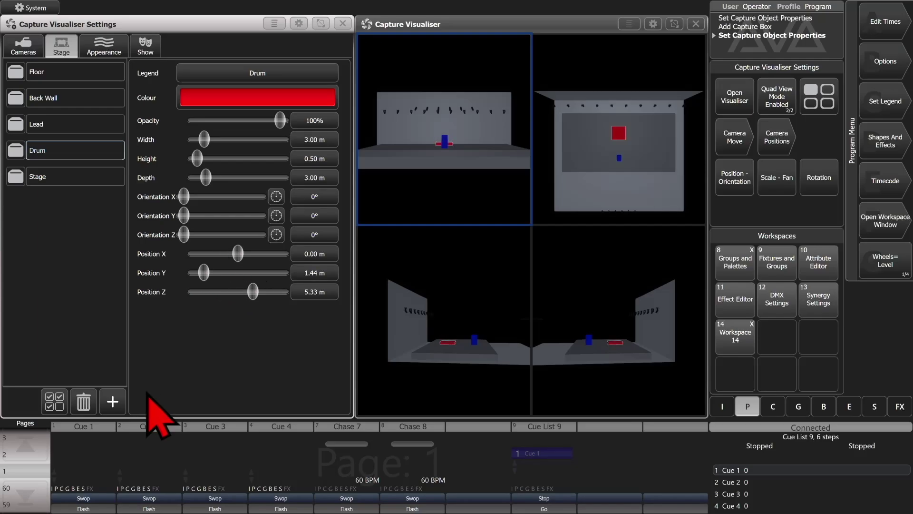
# Step: Add a new Box to the stage and rename it 'Focus 1'
pyautogui.click(112, 402)
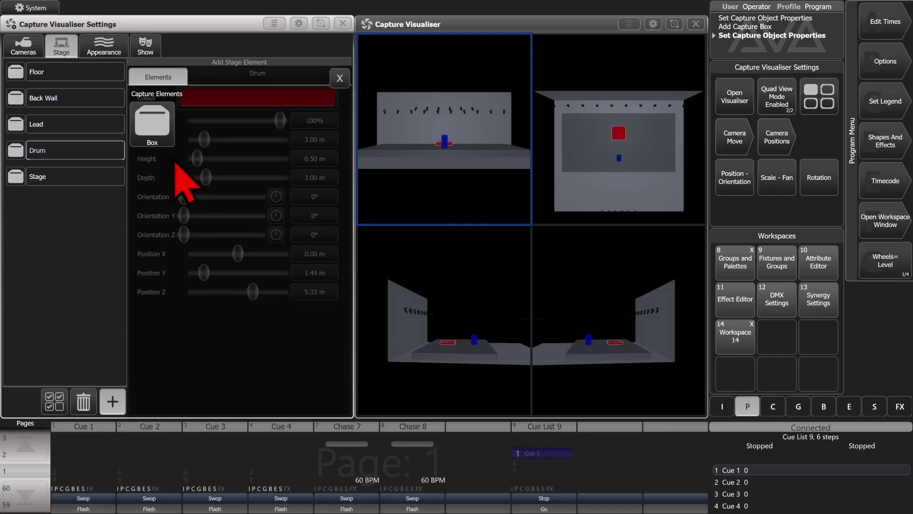
pyautogui.click(156, 142)
pyautogui.click(47, 205)
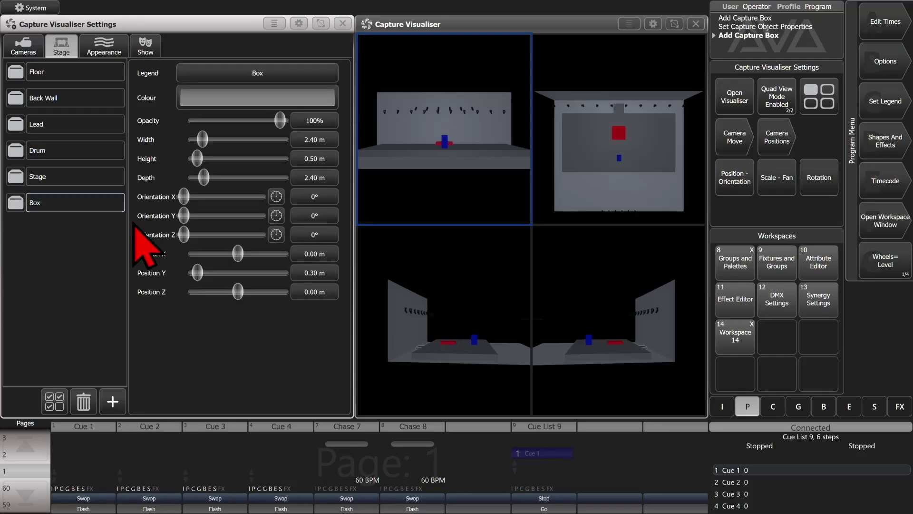
pyautogui.click(258, 74)
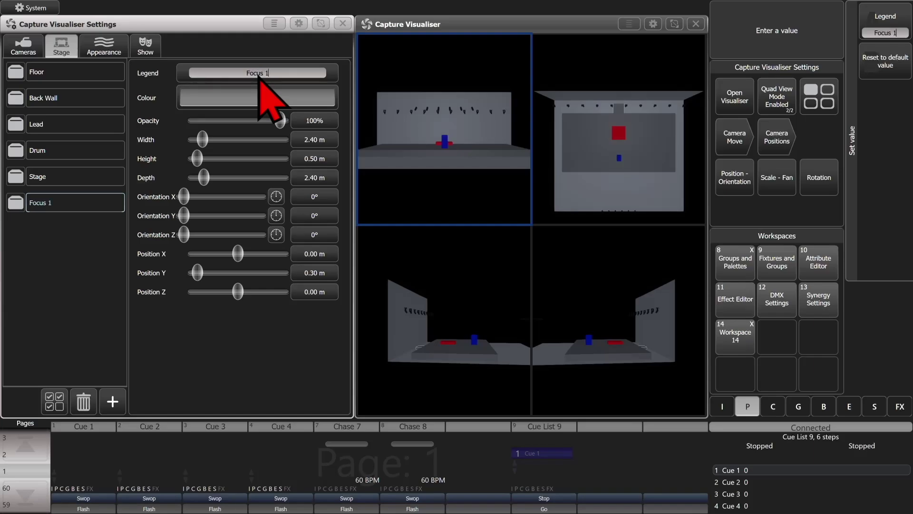
pyautogui.write('Focus 1')
pyautogui.press('Return')
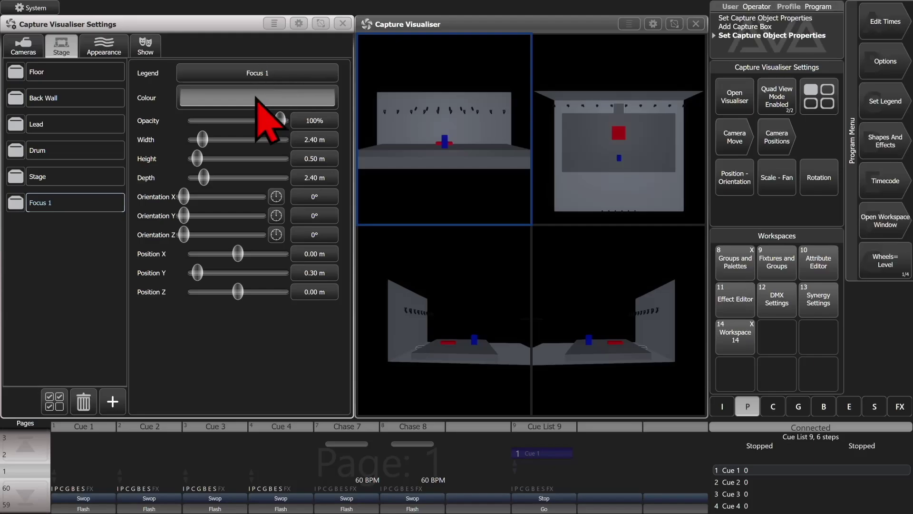
# Step: Colour Focus 1 a fully bright green
pyautogui.click(253, 102)
pyautogui.click(338, 116)
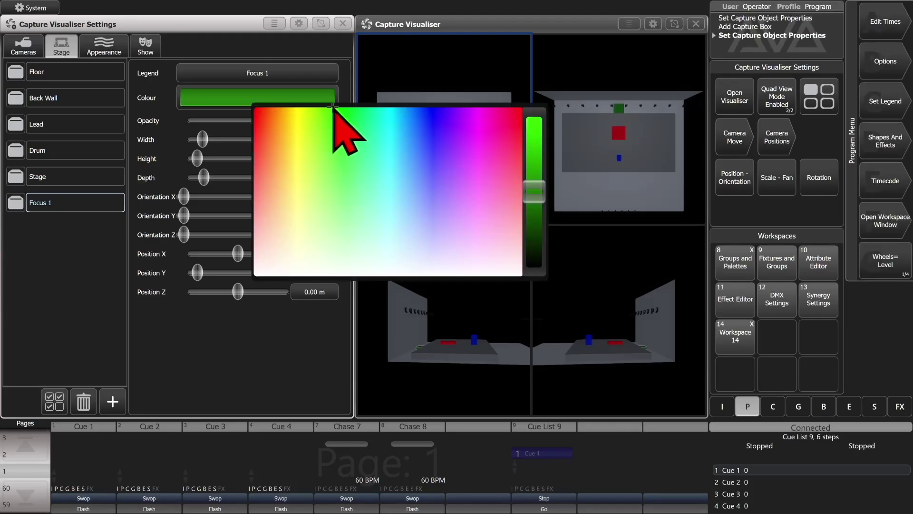
pyautogui.click(298, 101)
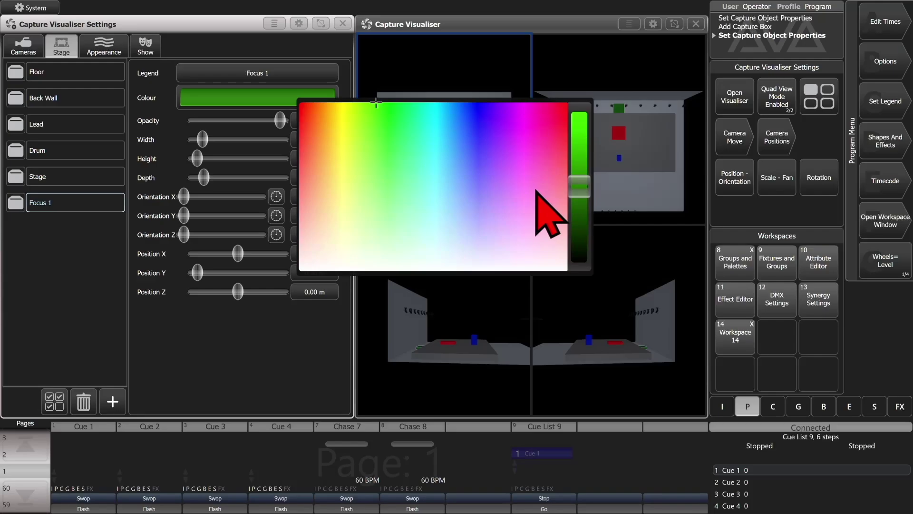
pyautogui.moveTo(586, 181); pyautogui.dragTo(568, 105)
pyautogui.click(280, 100)
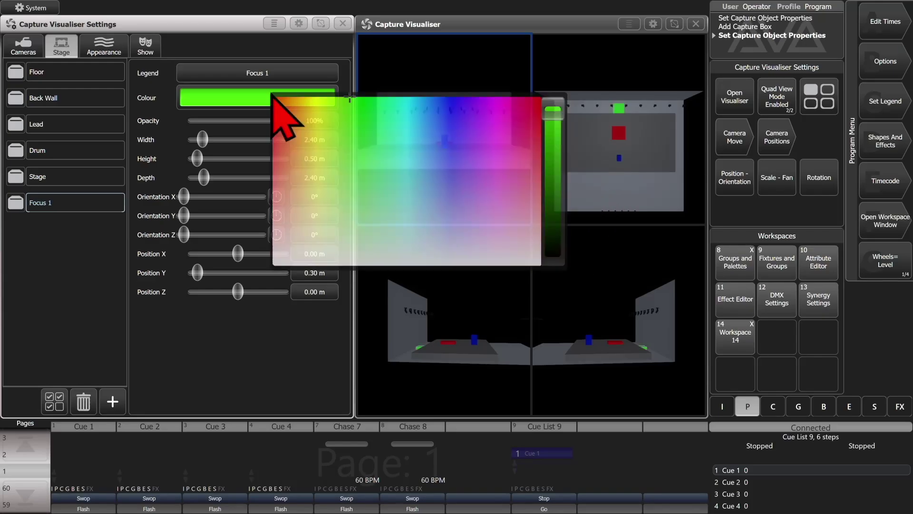
pyautogui.click(347, 93)
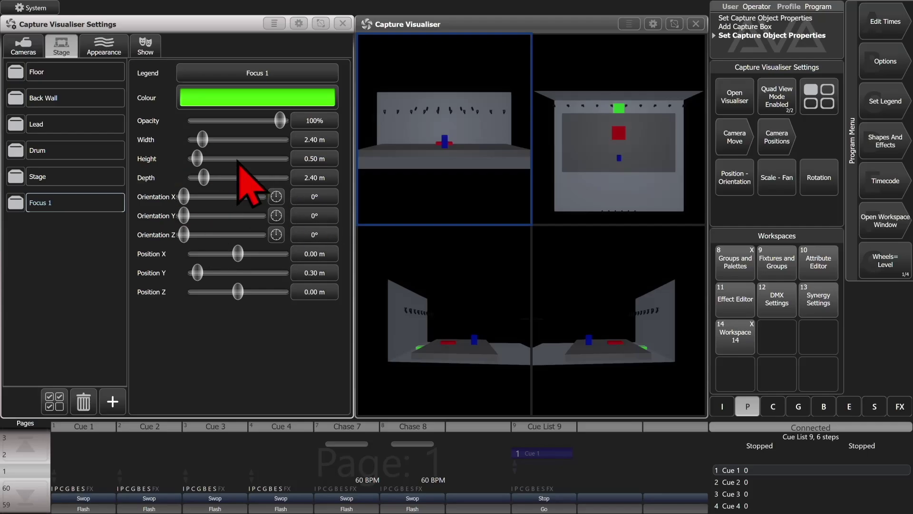
# Step: Size Focus 1 to 0.50 m width, 0.50 m depth and 0.00 m height
pyautogui.click(323, 142)
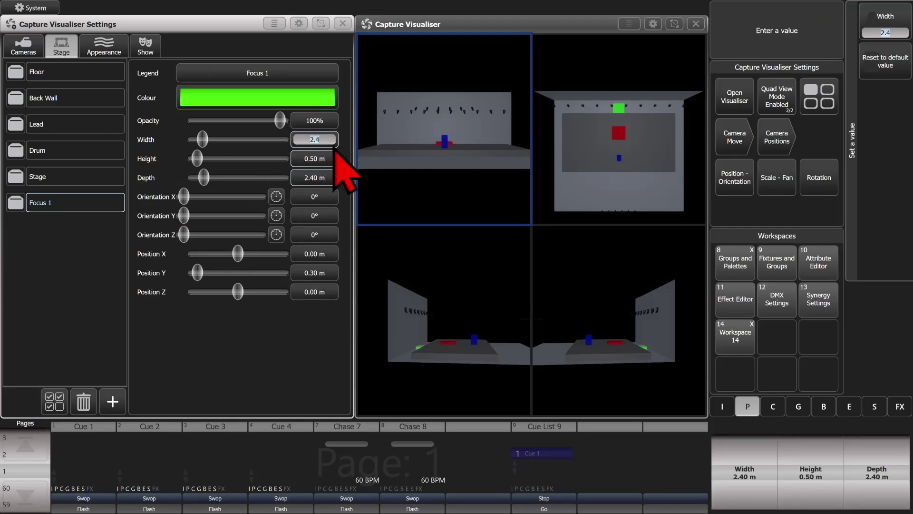
pyautogui.write('.5')
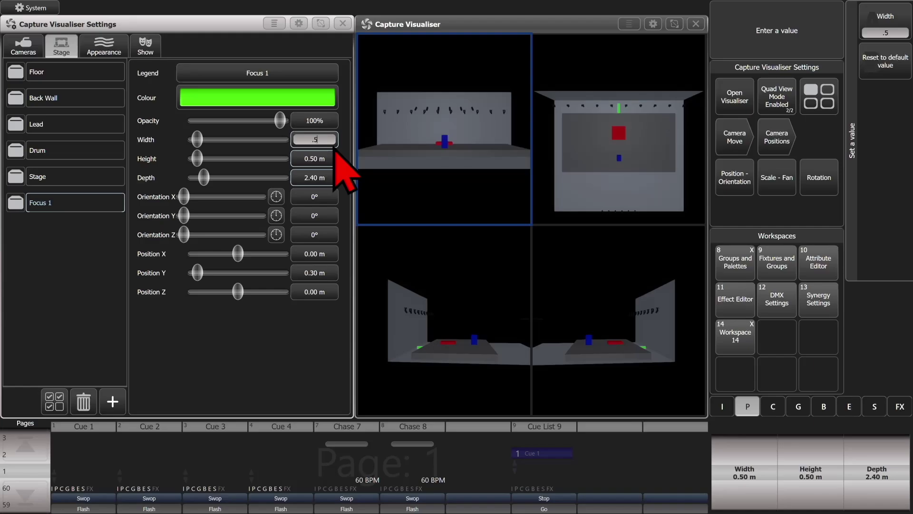
pyautogui.click(324, 178)
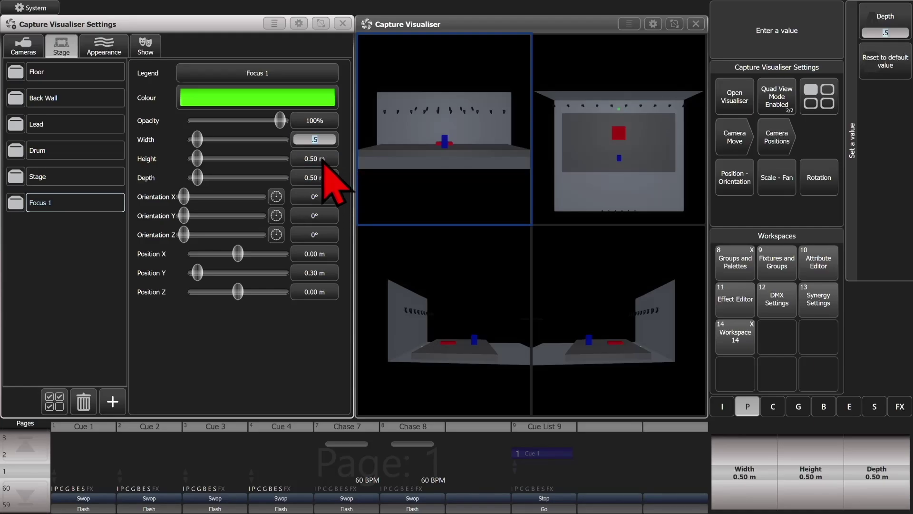
pyautogui.click(323, 160)
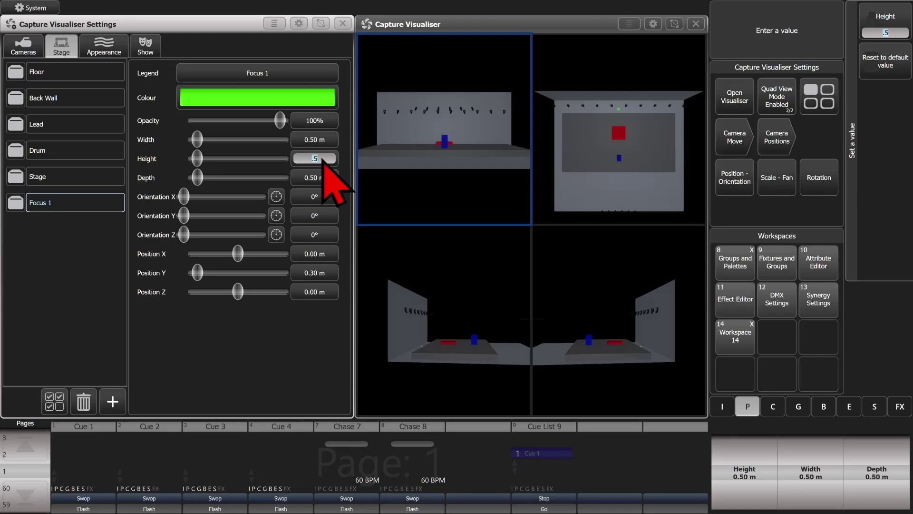
pyautogui.write('0')
pyautogui.press('Return')
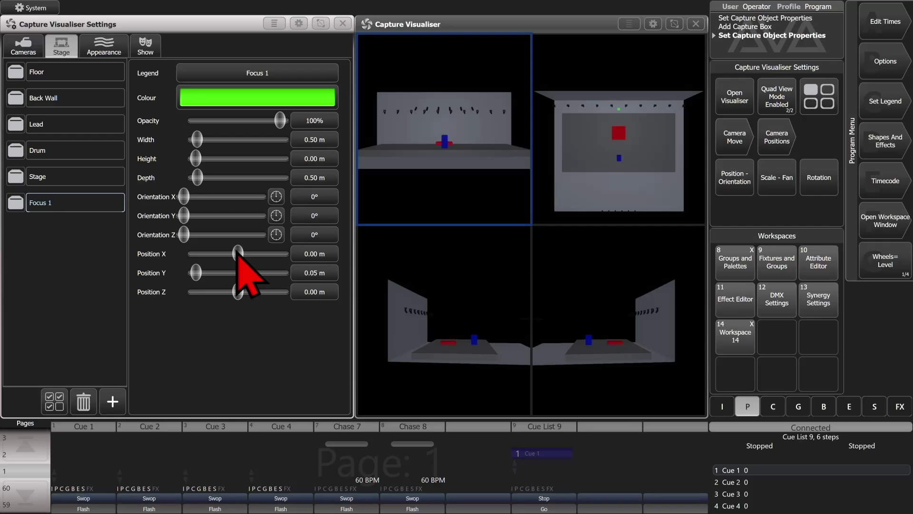
# Step: Centre Focus 1 at X 0.00 m, then move it to Y 1.11 m and Z 8.29 m
pyautogui.moveTo(239, 252)
pyautogui.mouseDown()
pyautogui.moveTo(200, 256)
pyautogui.moveTo(238, 255)
pyautogui.mouseUp()
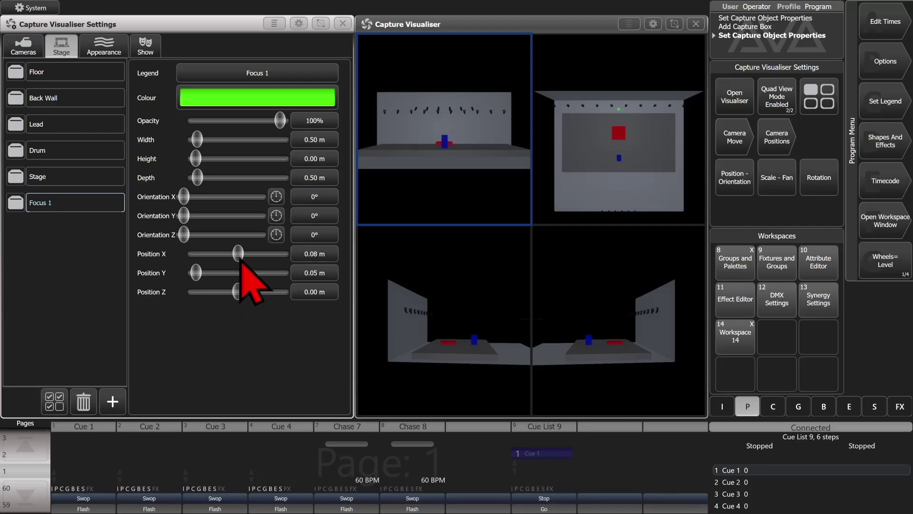
pyautogui.click(315, 254)
pyautogui.write('0')
pyautogui.press('Return')
pyautogui.moveTo(199, 279)
pyautogui.mouseDown()
pyautogui.moveTo(228, 280)
pyautogui.moveTo(205, 286)
pyautogui.mouseUp()
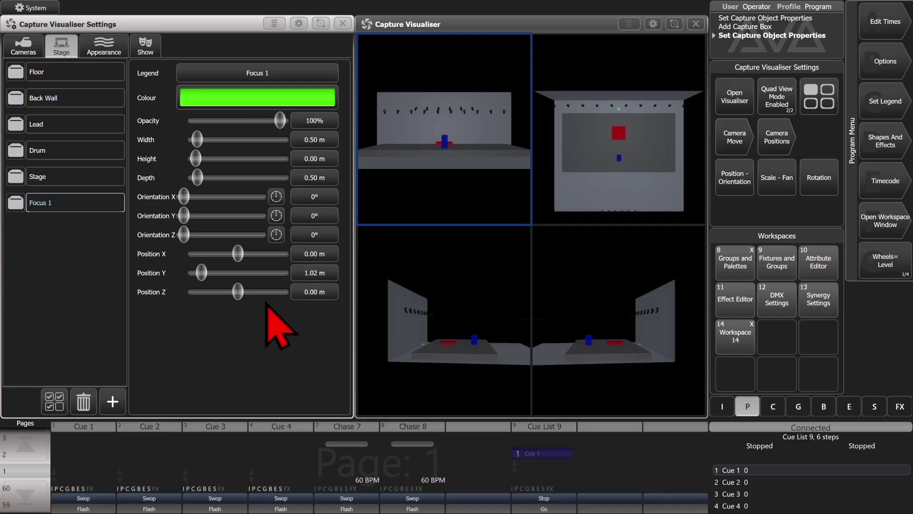
pyautogui.moveTo(235, 292); pyautogui.dragTo(259, 291)
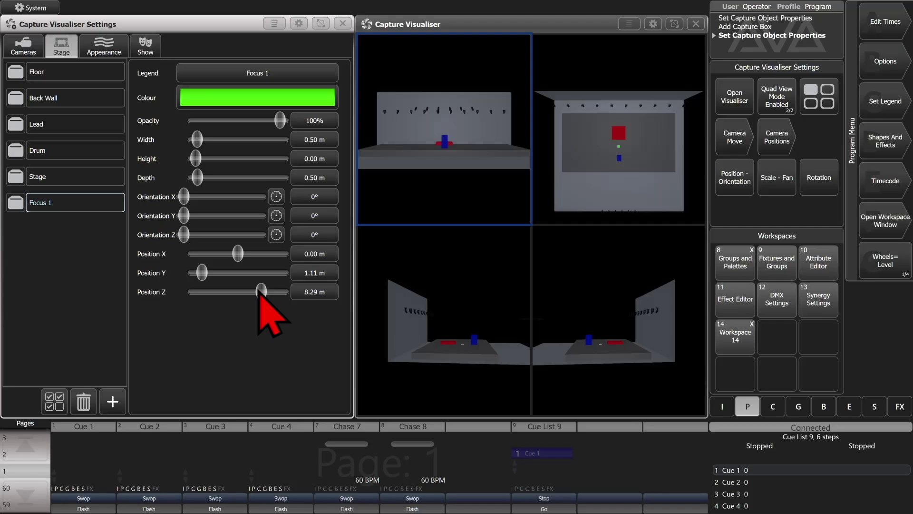
pyautogui.scroll(-2, 261, 292)
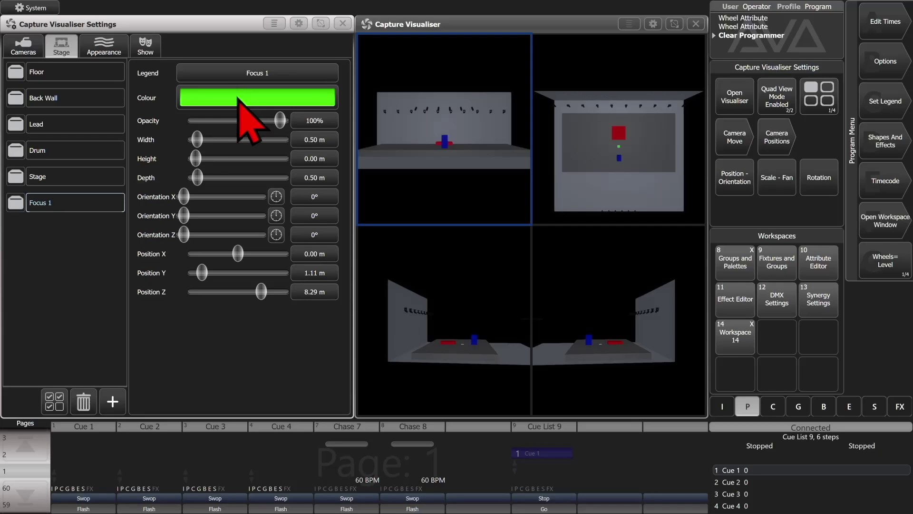
# Step: Add a new Box element and colour it light grey
pyautogui.click(112, 402)
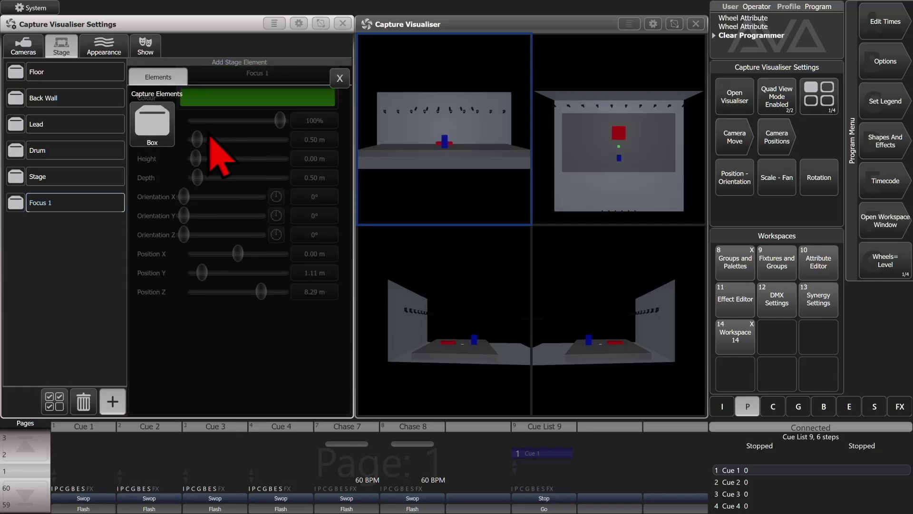
pyautogui.click(159, 153)
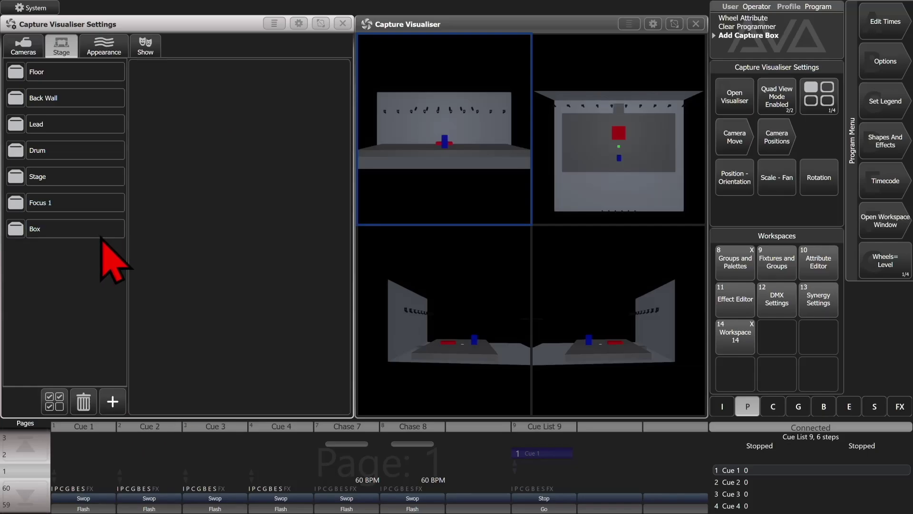
pyautogui.click(101, 235)
pyautogui.click(298, 109)
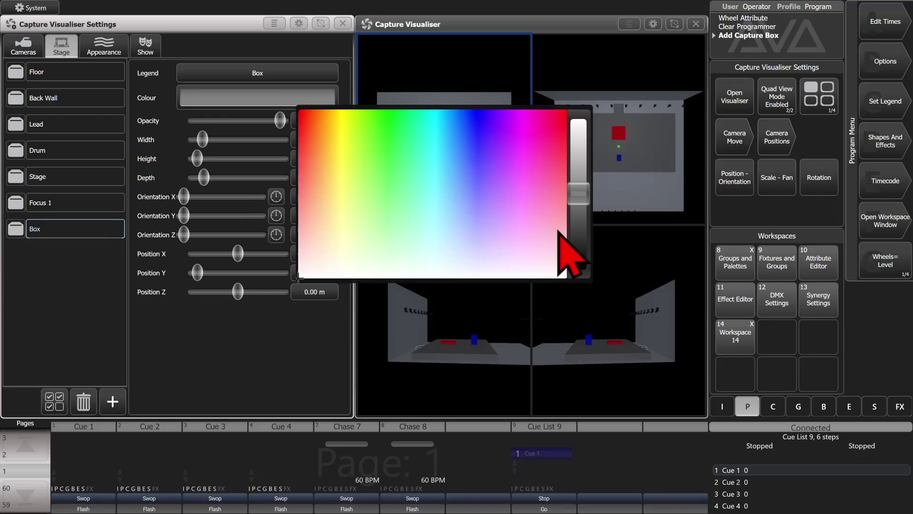
pyautogui.click(581, 207)
pyautogui.moveTo(583, 210); pyautogui.dragTo(575, 175)
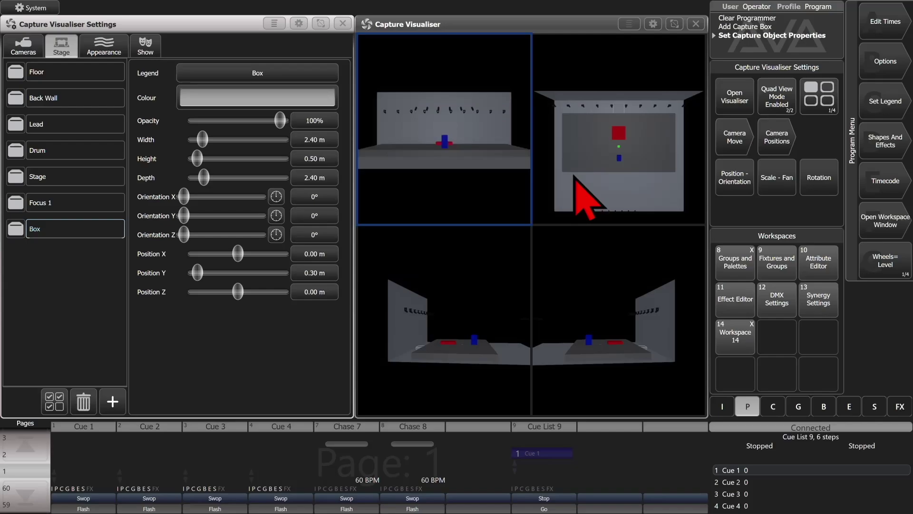
# Step: Size the grey Box to 20 m wide, 0.50 m high and 0.50 m deep
pyautogui.click(318, 140)
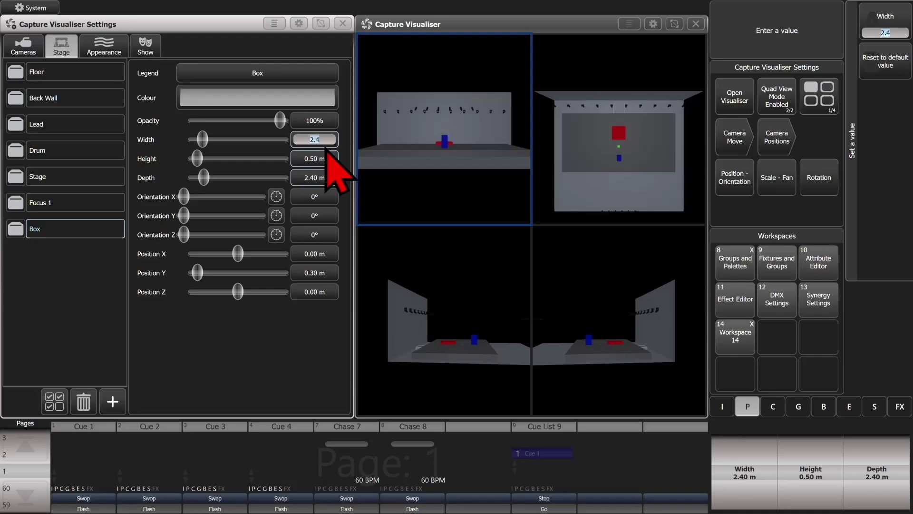
pyautogui.write('20')
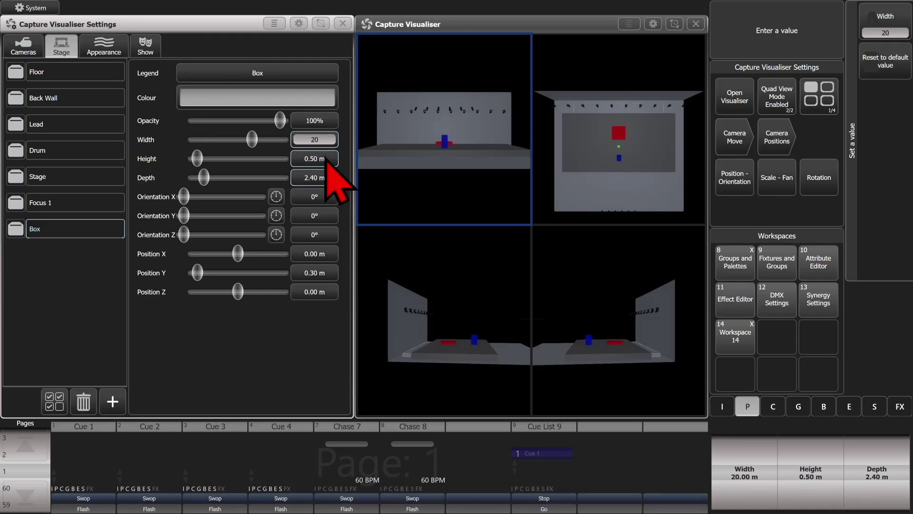
pyautogui.click(327, 159)
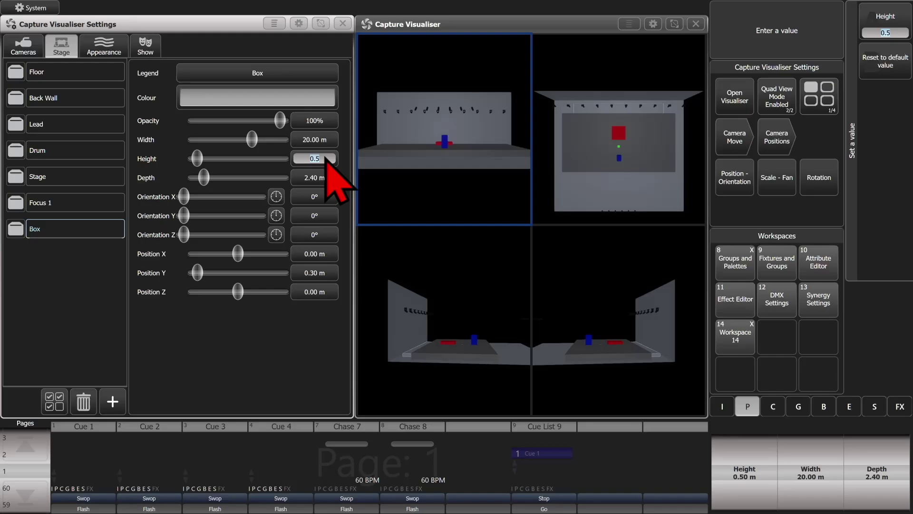
pyautogui.click(326, 179)
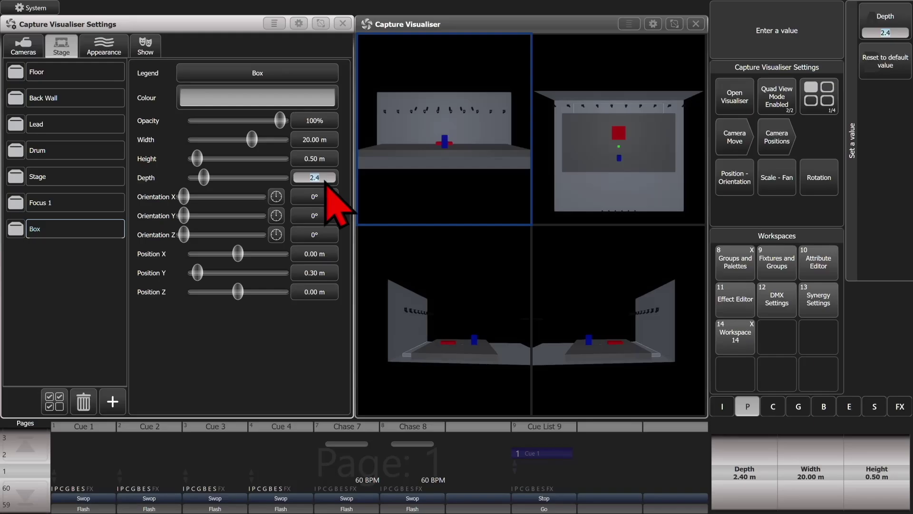
pyautogui.write('.5')
pyautogui.press('Return')
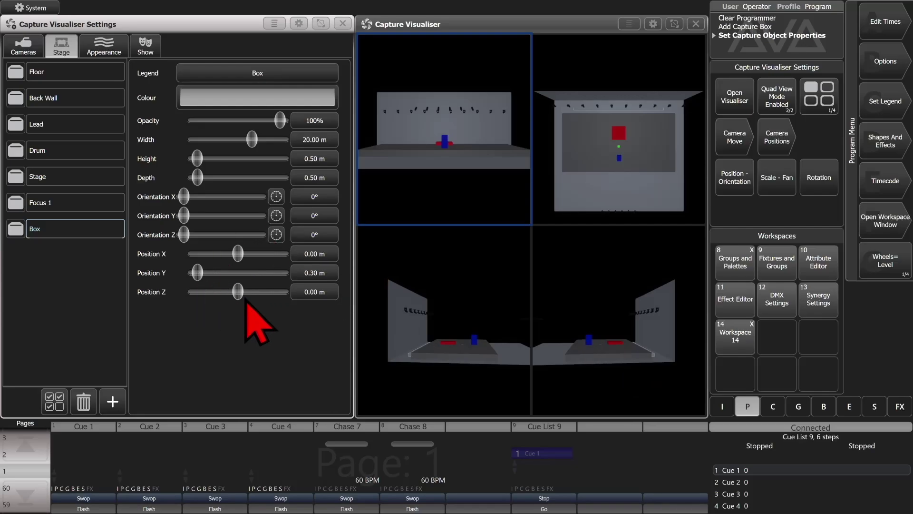
# Step: Lift the Box to Y 8.21 m and widen it to 25 m, nudging Z to 0.08 m
pyautogui.moveTo(205, 277); pyautogui.dragTo(245, 280)
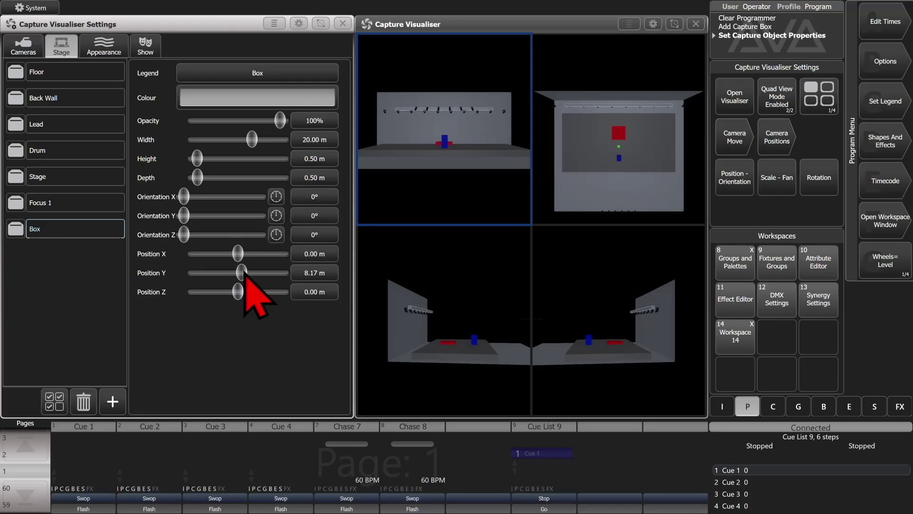
pyautogui.click(315, 140)
pyautogui.write('30')
pyautogui.press('Return')
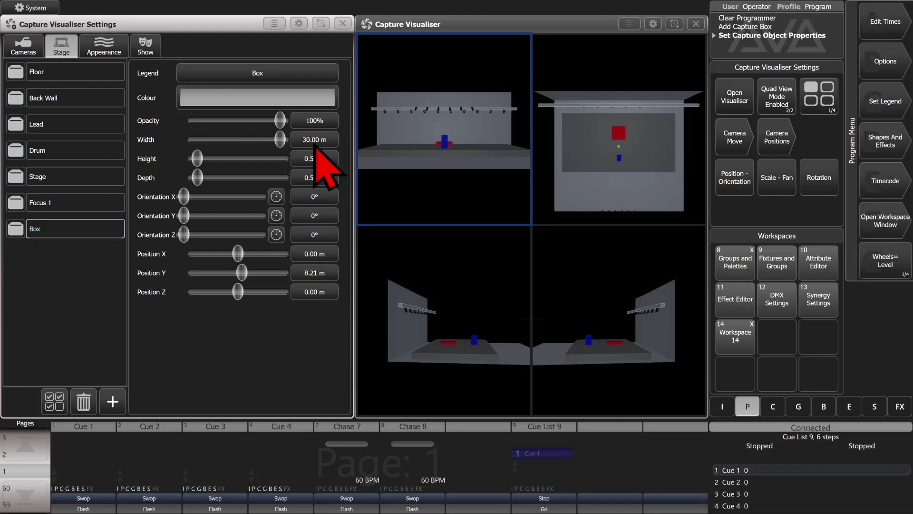
pyautogui.click(315, 142)
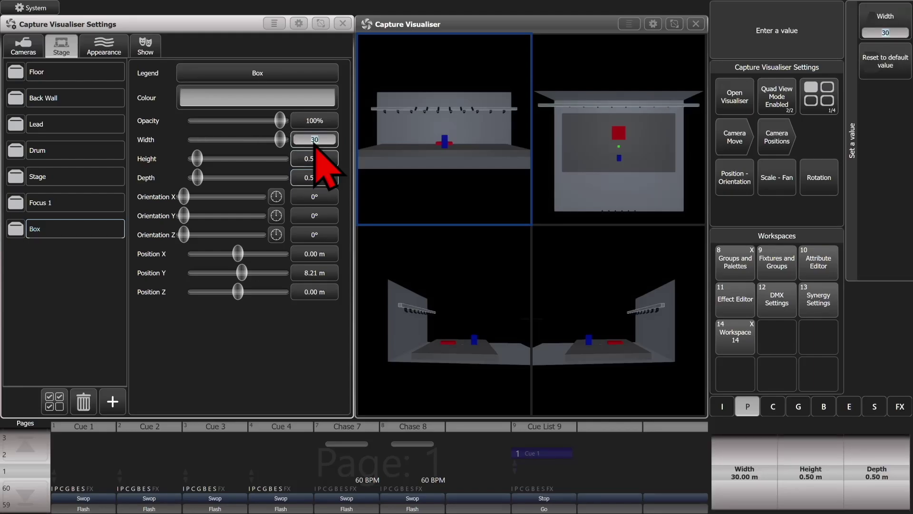
pyautogui.write('25')
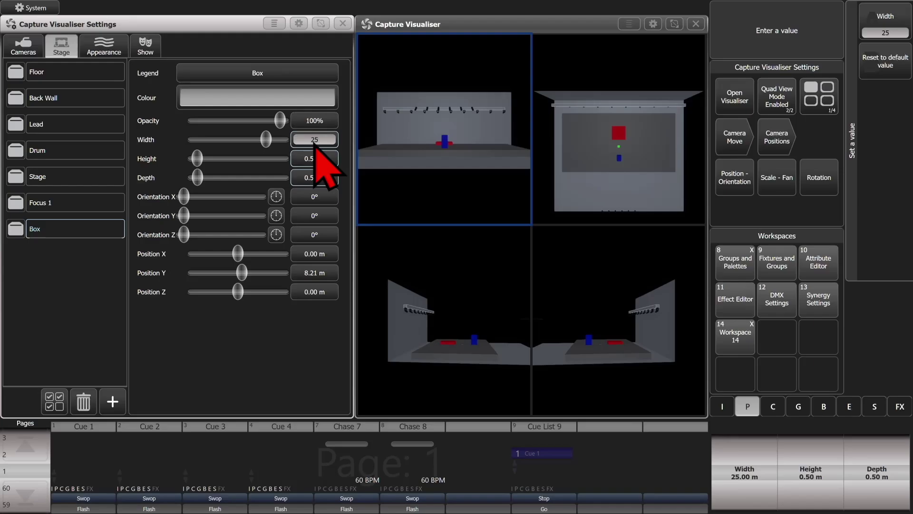
pyautogui.moveTo(238, 290); pyautogui.dragTo(238, 290)
# Step: Delete the Focus 1 element from the stage
pyautogui.click(65, 204)
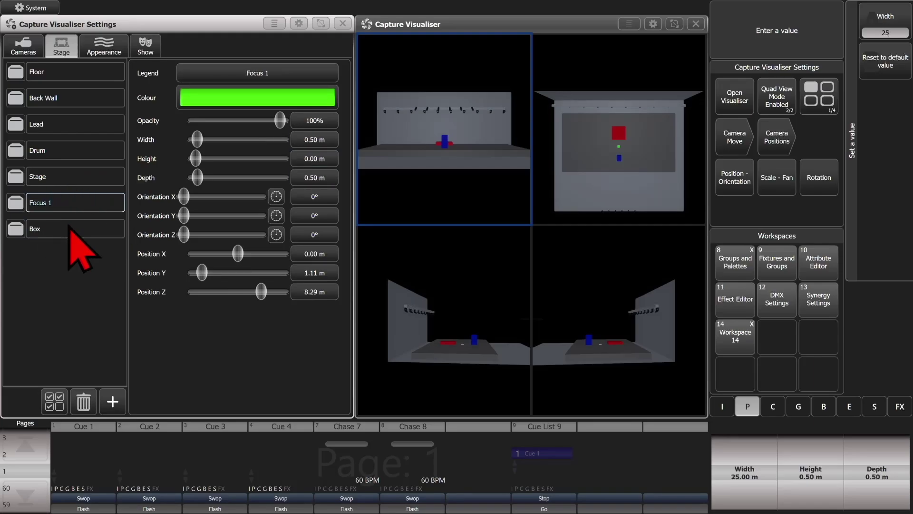
pyautogui.click(82, 404)
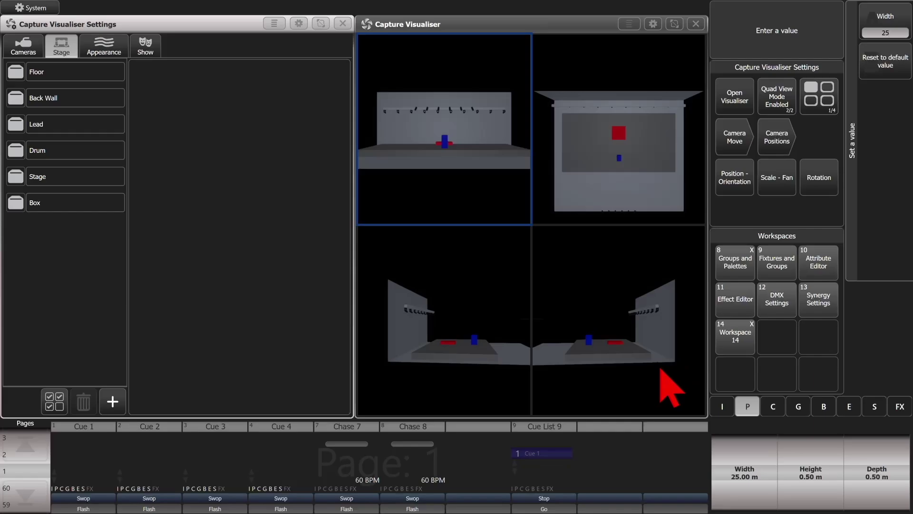
pyautogui.click(54, 401)
# Step: Select the Floor and Back Wall together and recolour them a near-black grey
pyautogui.click(56, 75)
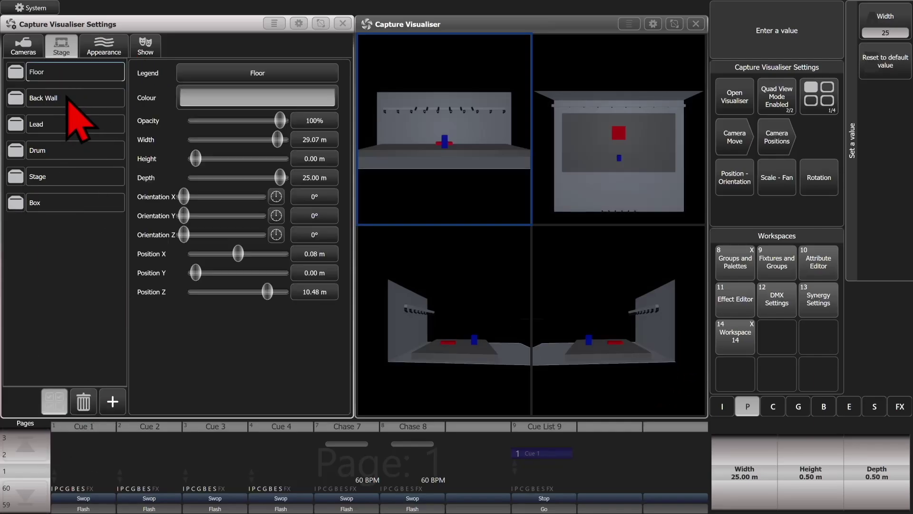
pyautogui.click(68, 98)
pyautogui.click(267, 100)
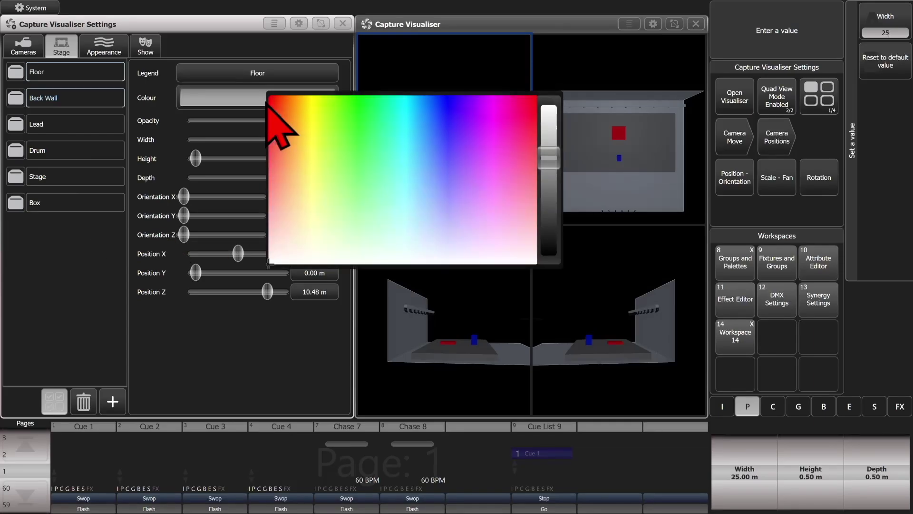
pyautogui.moveTo(286, 114)
pyautogui.mouseDown()
pyautogui.moveTo(322, 133)
pyautogui.moveTo(310, 94)
pyautogui.moveTo(535, 126)
pyautogui.moveTo(516, 253)
pyautogui.moveTo(432, 254)
pyautogui.moveTo(271, 212)
pyautogui.moveTo(272, 258)
pyautogui.moveTo(286, 262)
pyautogui.moveTo(499, 263)
pyautogui.mouseUp()
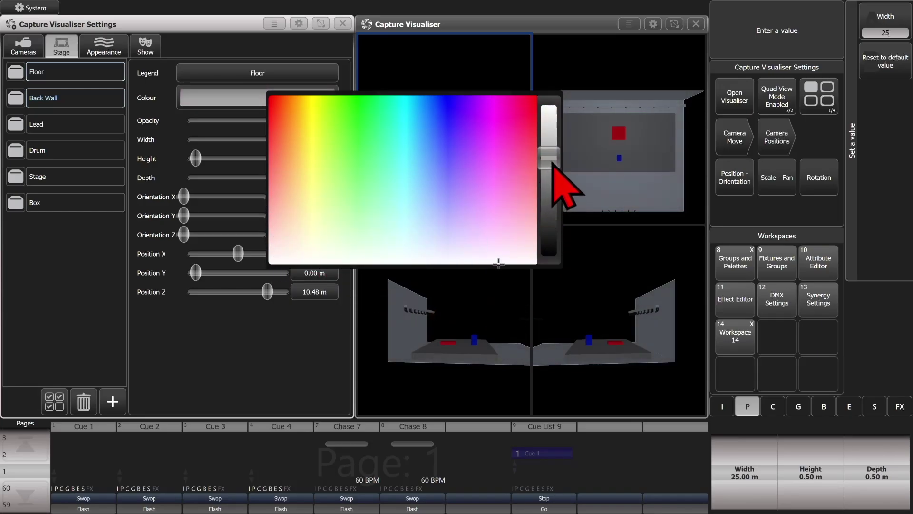
pyautogui.moveTo(549, 160)
pyautogui.mouseDown()
pyautogui.moveTo(554, 261)
pyautogui.moveTo(555, 220)
pyautogui.mouseUp()
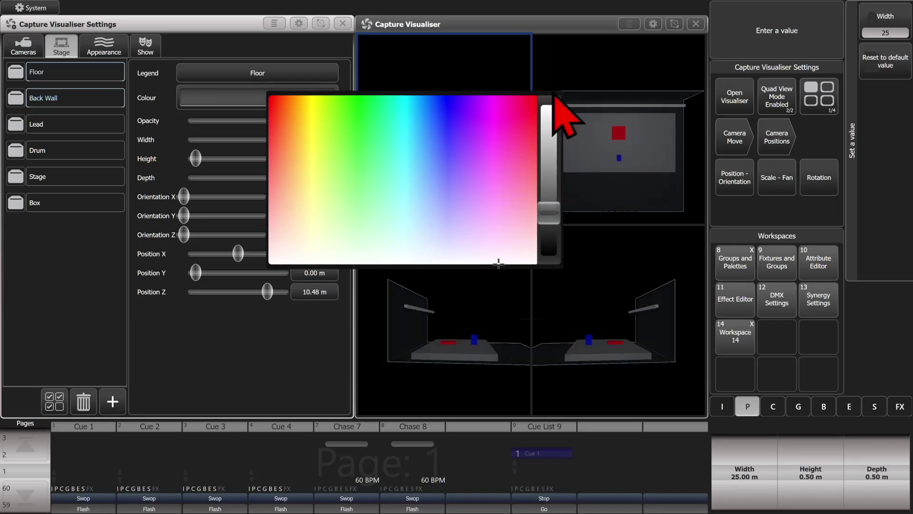
pyautogui.click(578, 58)
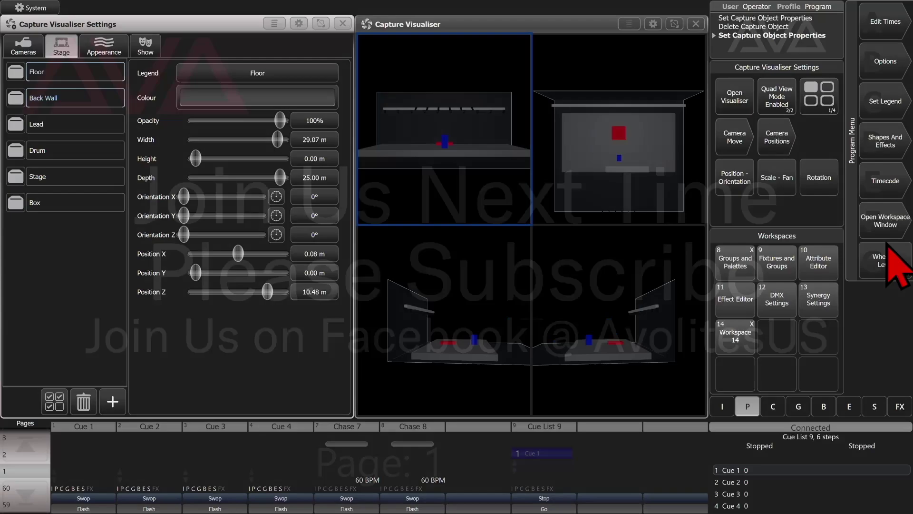